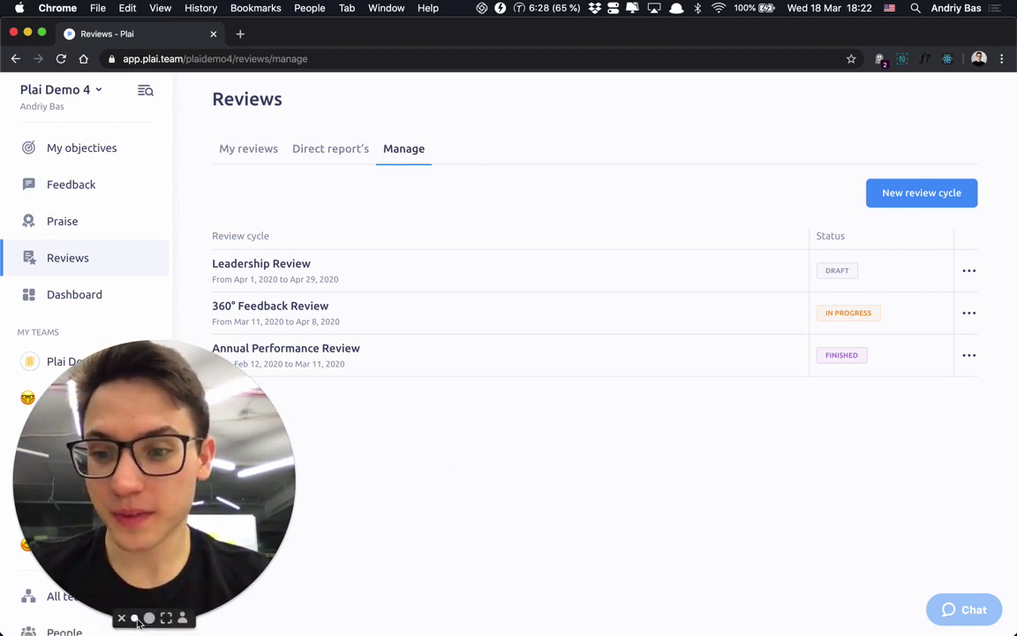
Bring the Plai Manage reviews page into focus to begin a new review cycle.
left_click(134, 618)
left_click(86, 181)
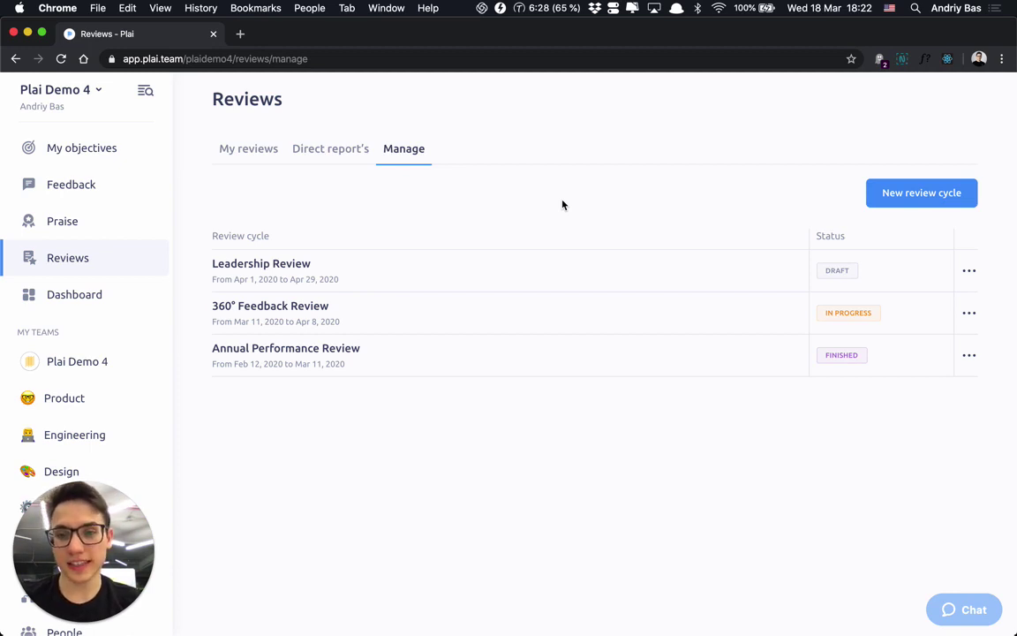
Name the new review cycle 'Peer review - Sales team'.
left_click(918, 192)
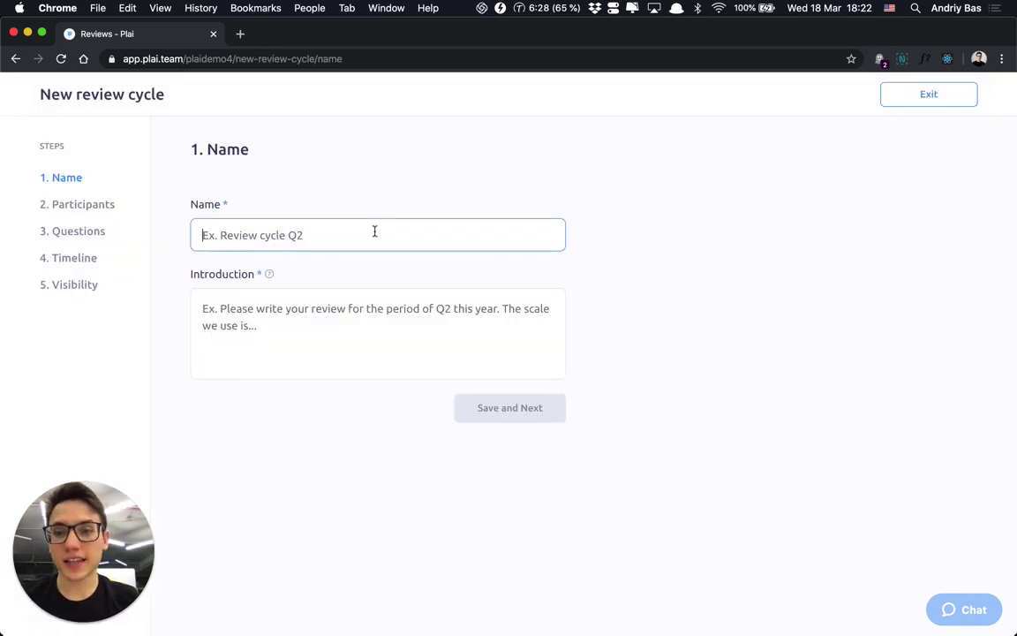
type("Pee")
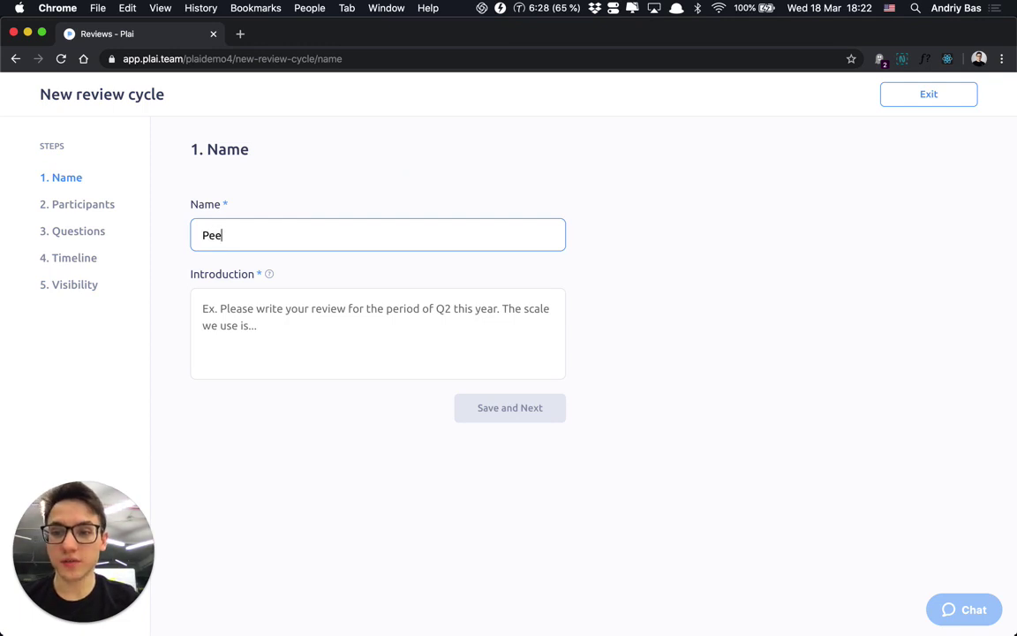
type("r review - S")
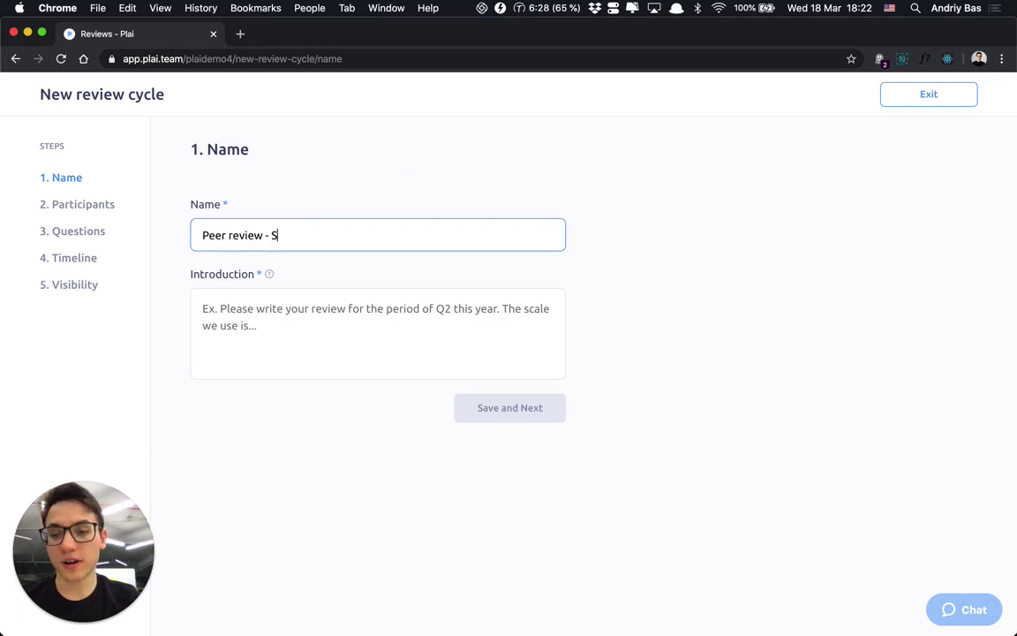
type("ales team")
Paste the prepared welcome introduction and save to continue to Participants.
left_click(377, 332)
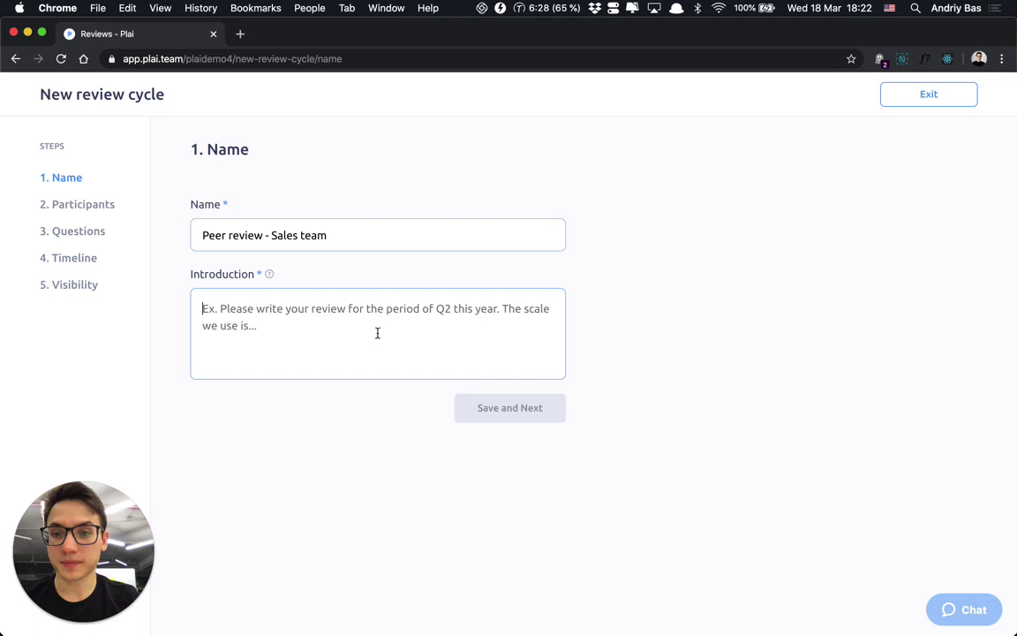
left_click(631, 8)
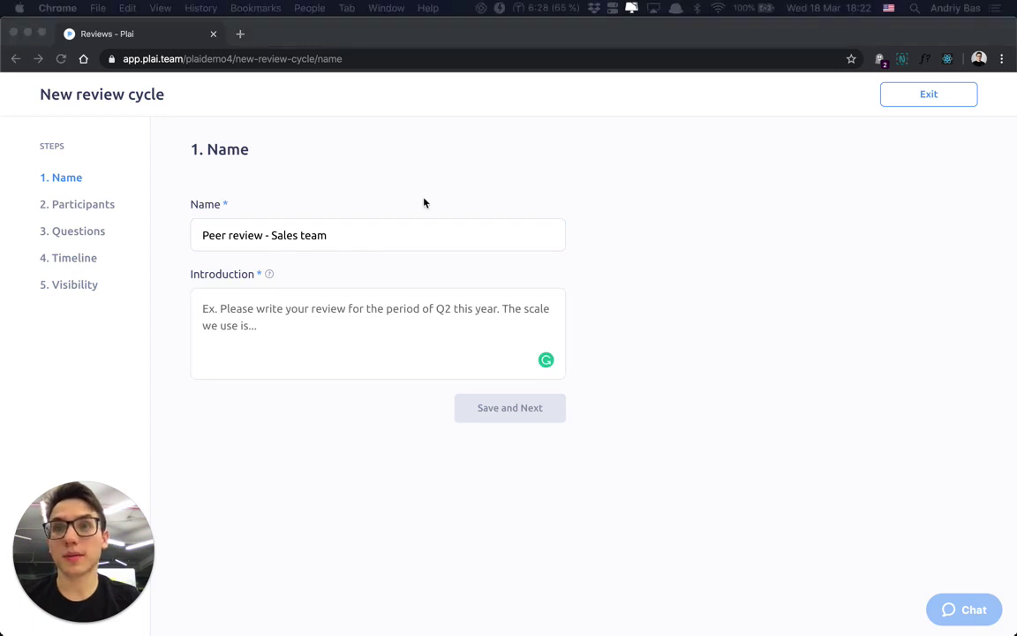
left_click(404, 302)
key("cmd+v")
scroll(432, 353, "up", 5)
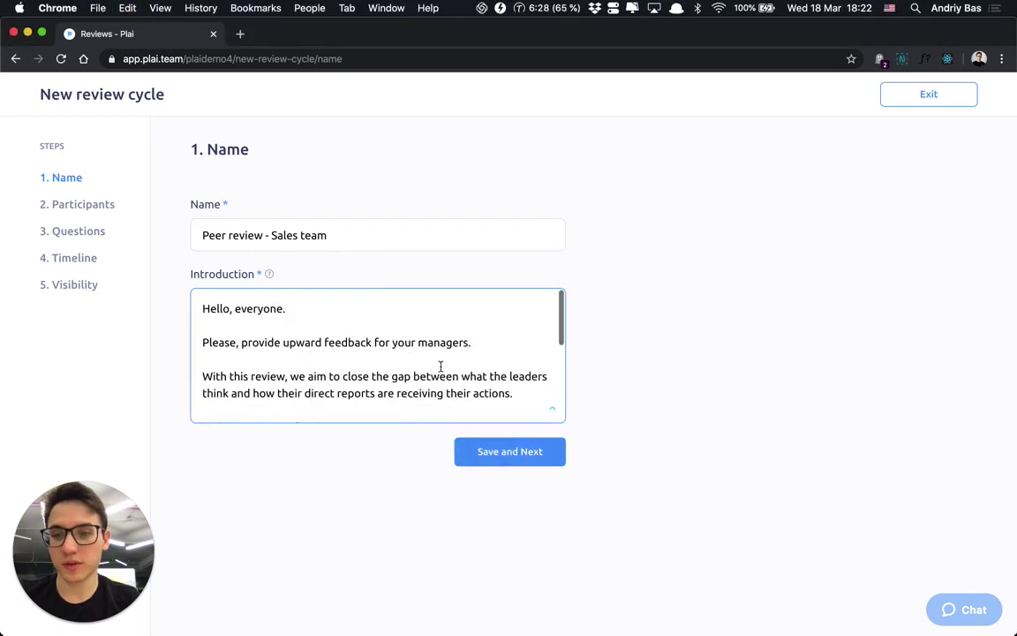
left_click(510, 451)
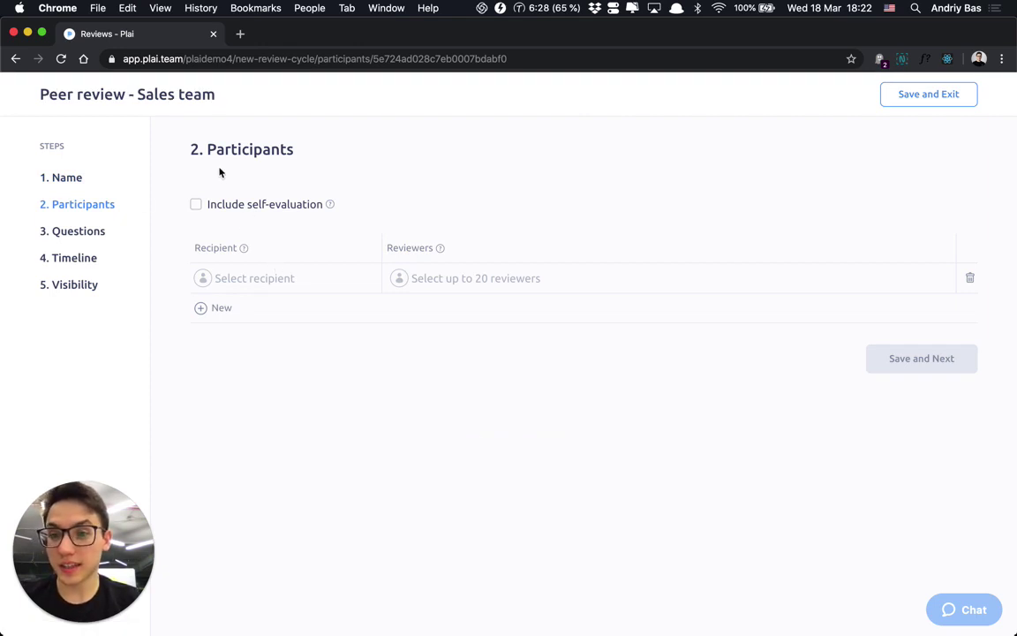
Add three recipients: your own account and two Sales colleagues.
left_click(250, 276)
left_click(258, 318)
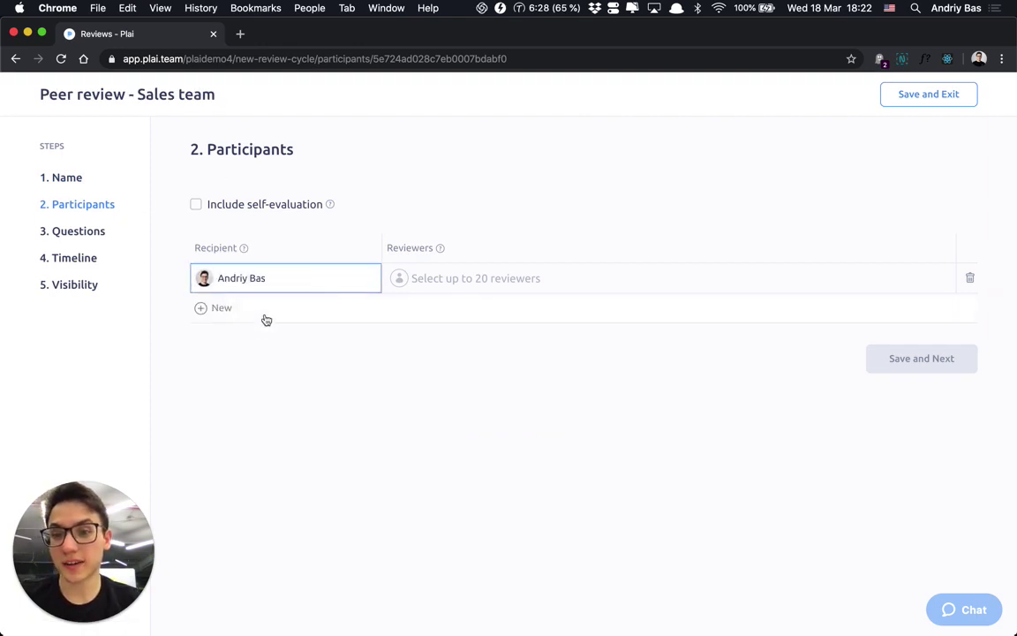
left_click(267, 317)
left_click(268, 316)
type("sal")
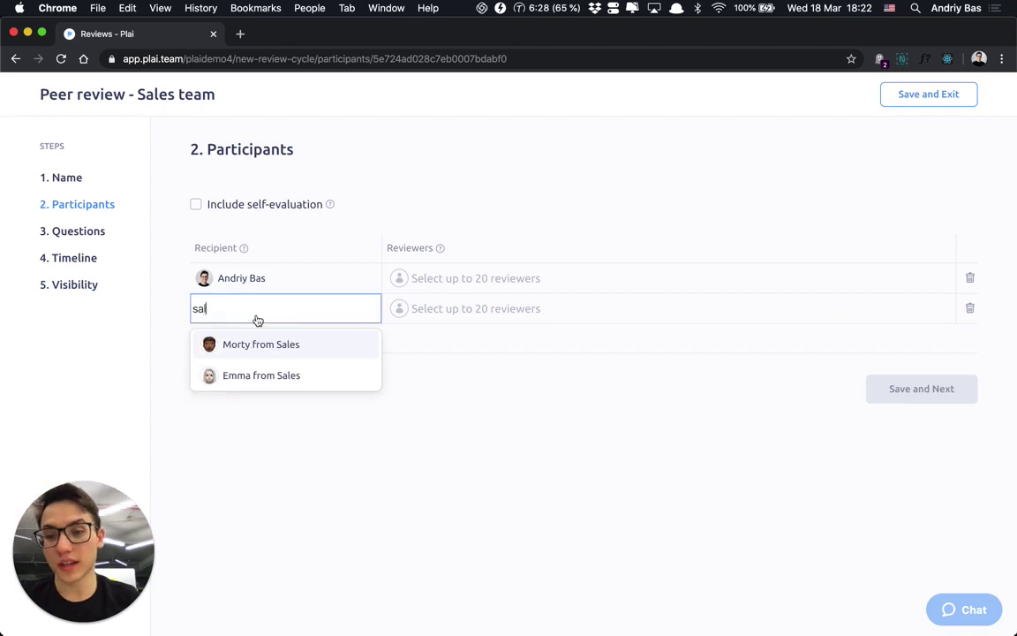
left_click(284, 343)
left_click(267, 341)
type("sa")
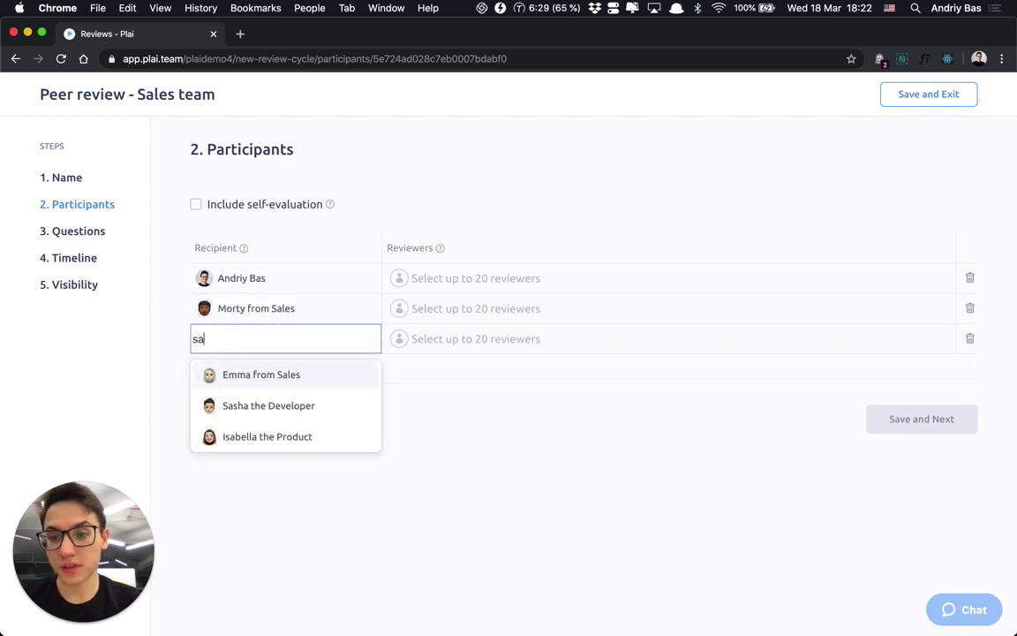
left_click(291, 376)
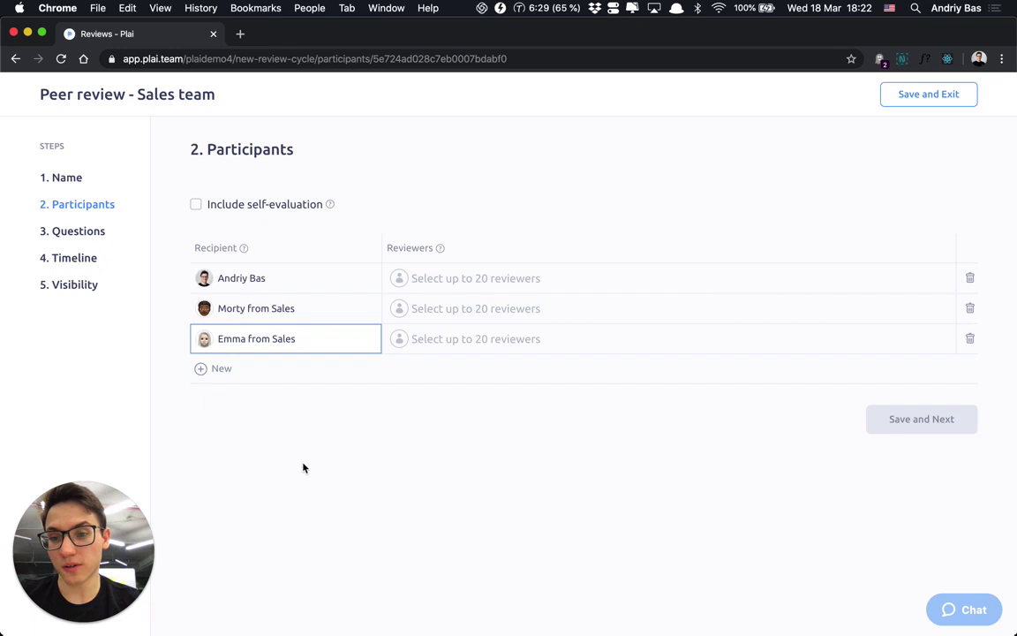
Assign reviewers: a Sales colleague plus the Sales group for you, and the colleagues reviewing each other.
left_click(450, 280)
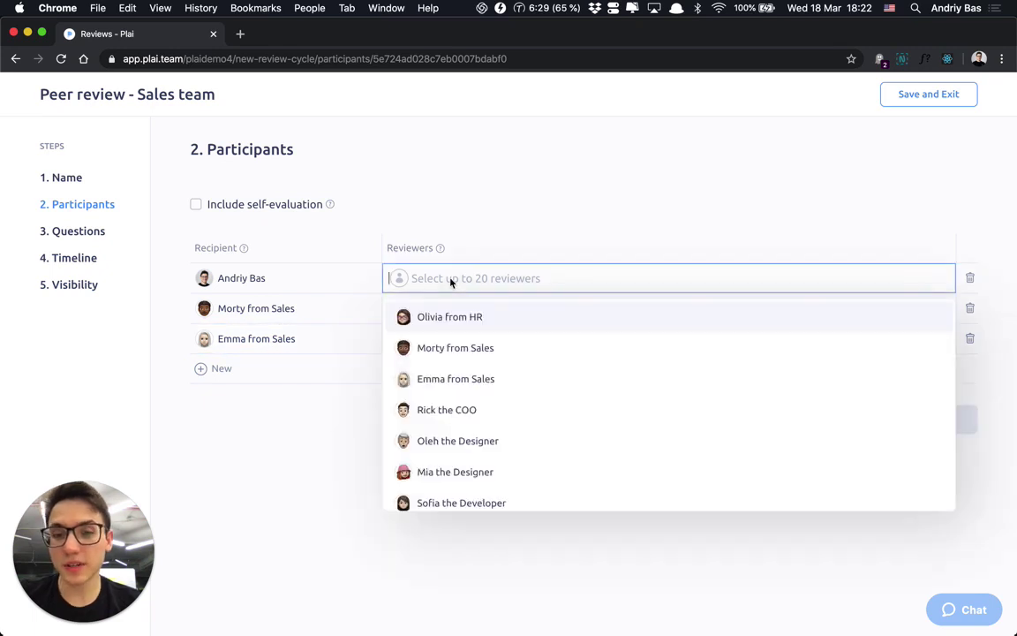
left_click(459, 349)
left_click(546, 291)
type("sal")
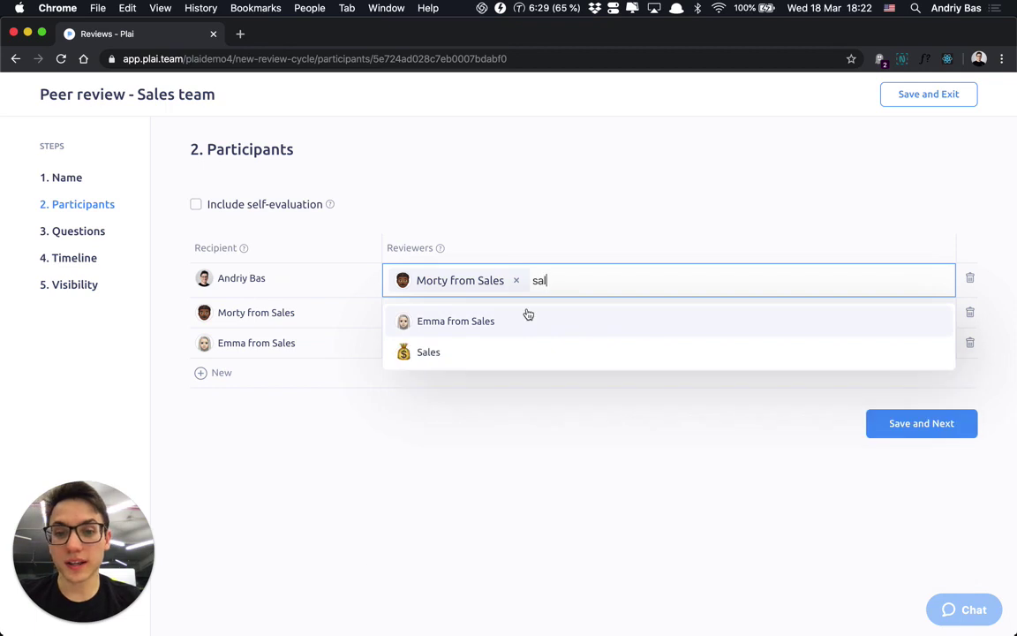
left_click(482, 350)
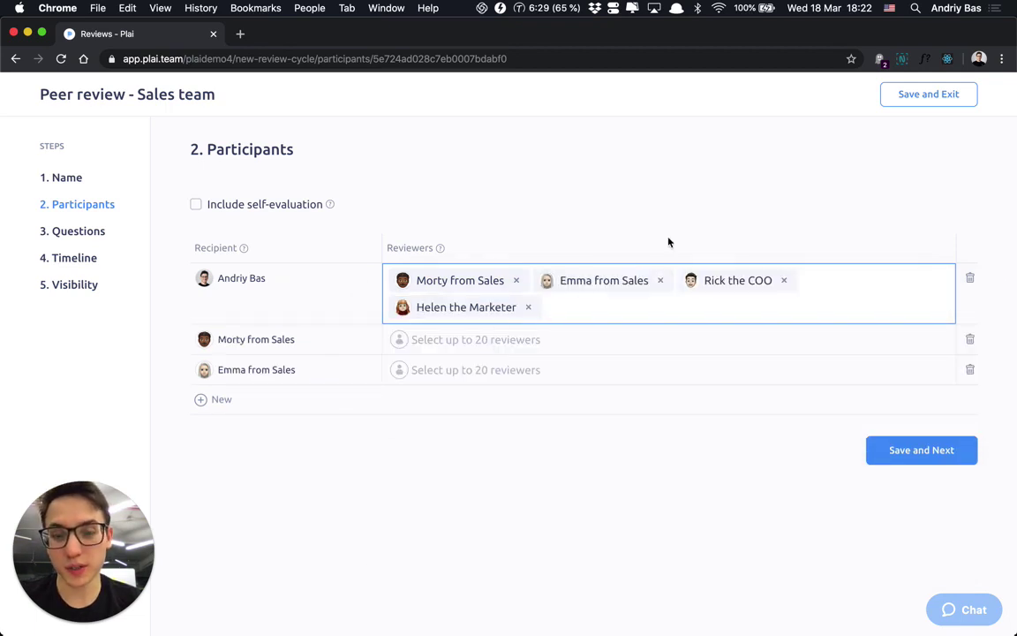
left_click(458, 363)
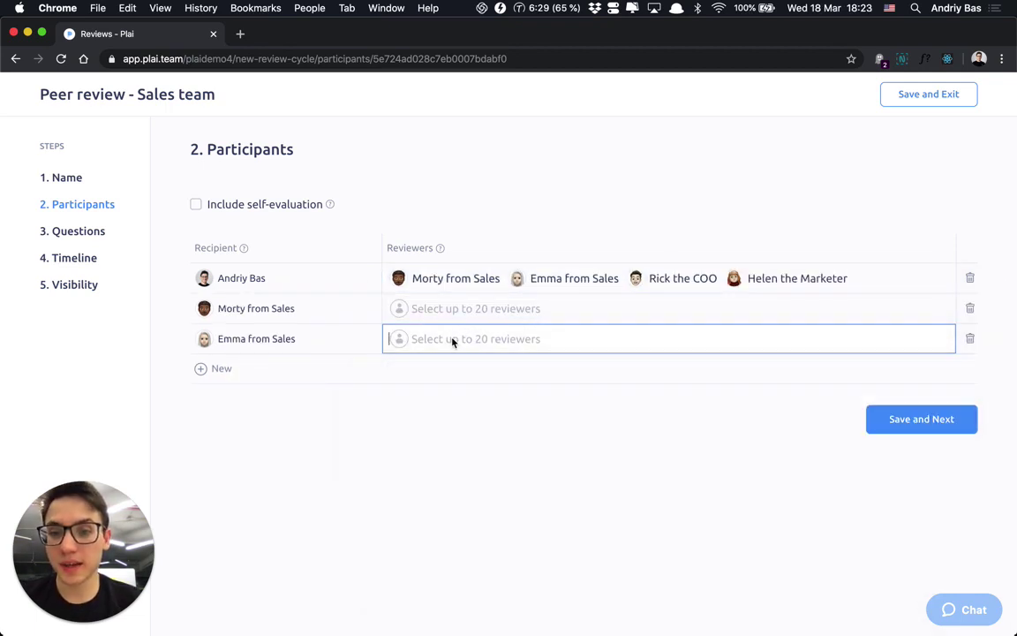
left_click(452, 342)
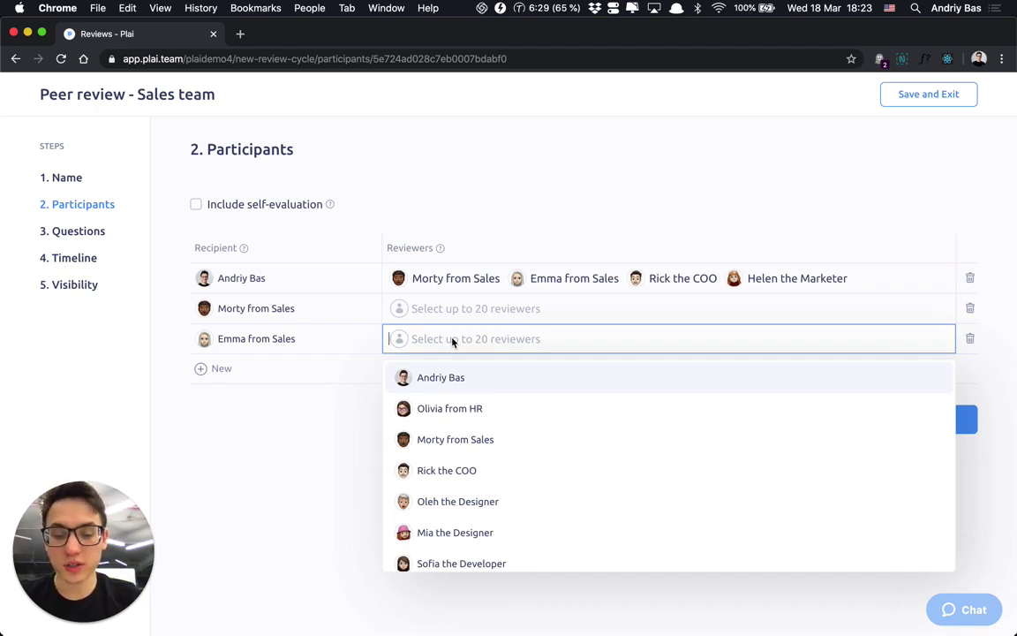
left_click(455, 438)
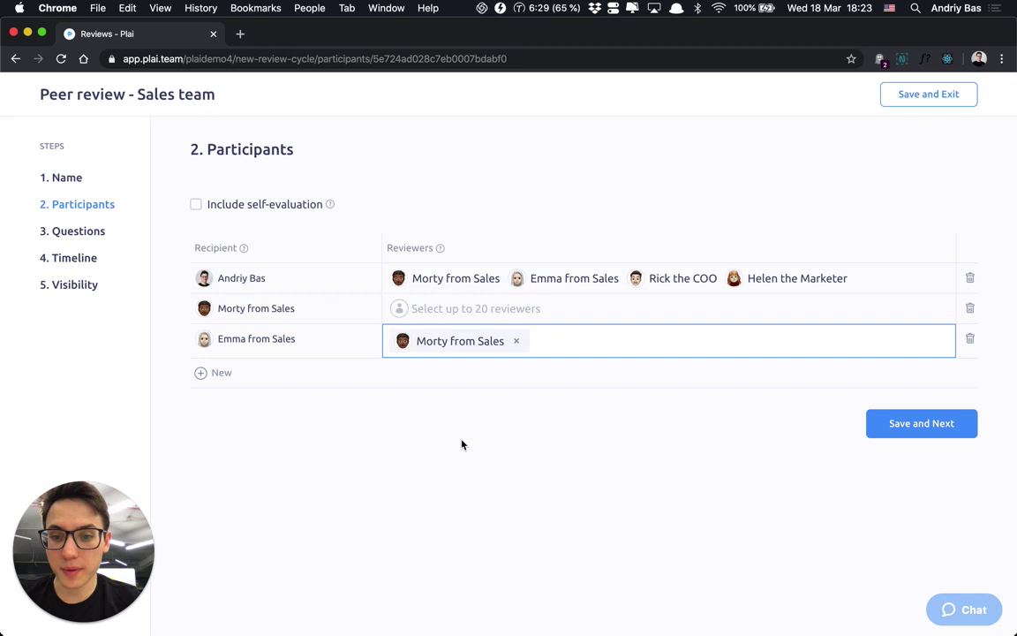
left_click(499, 310)
left_click(454, 411)
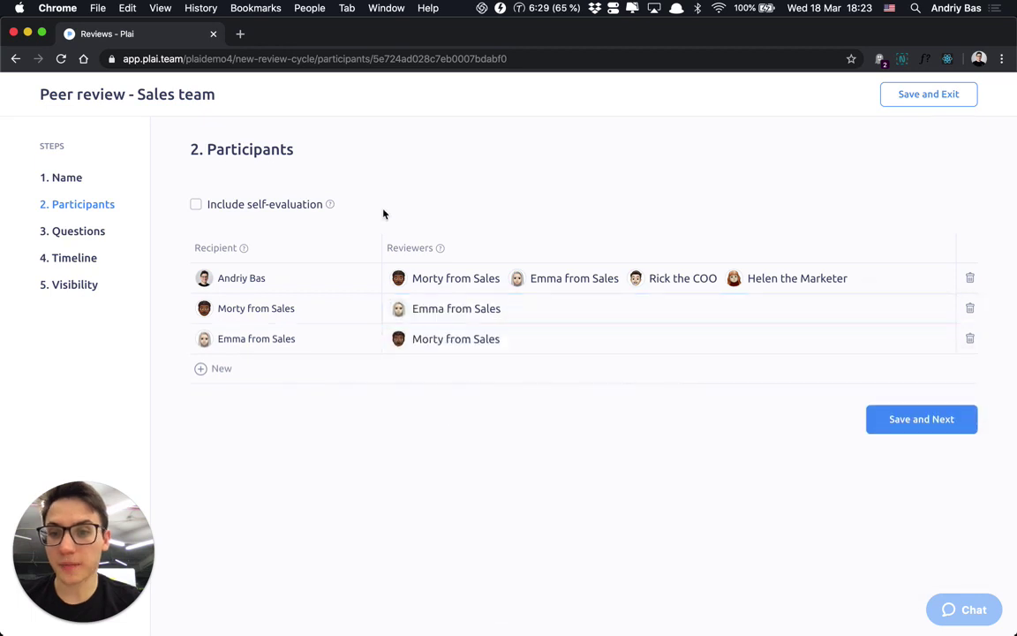
Include self-evaluation and save the participants.
left_click(195, 204)
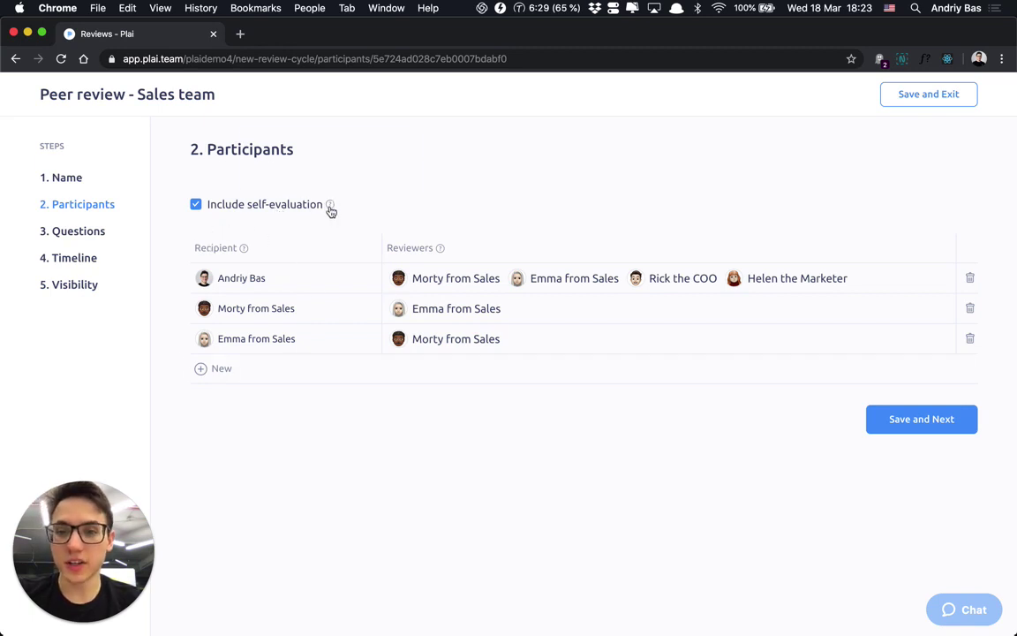
mouse_move(331, 210)
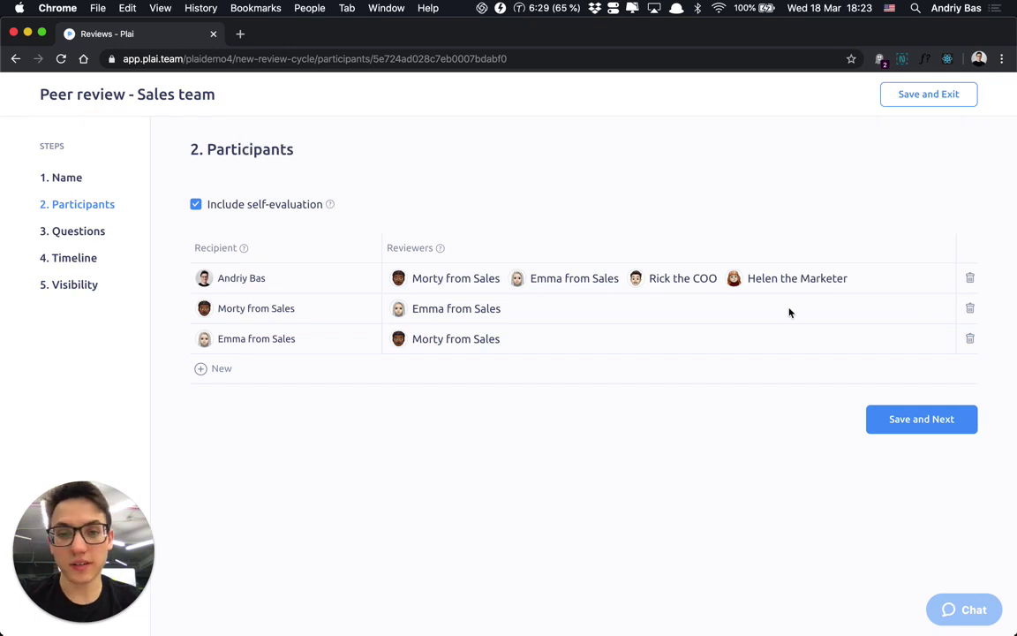
left_click(890, 423)
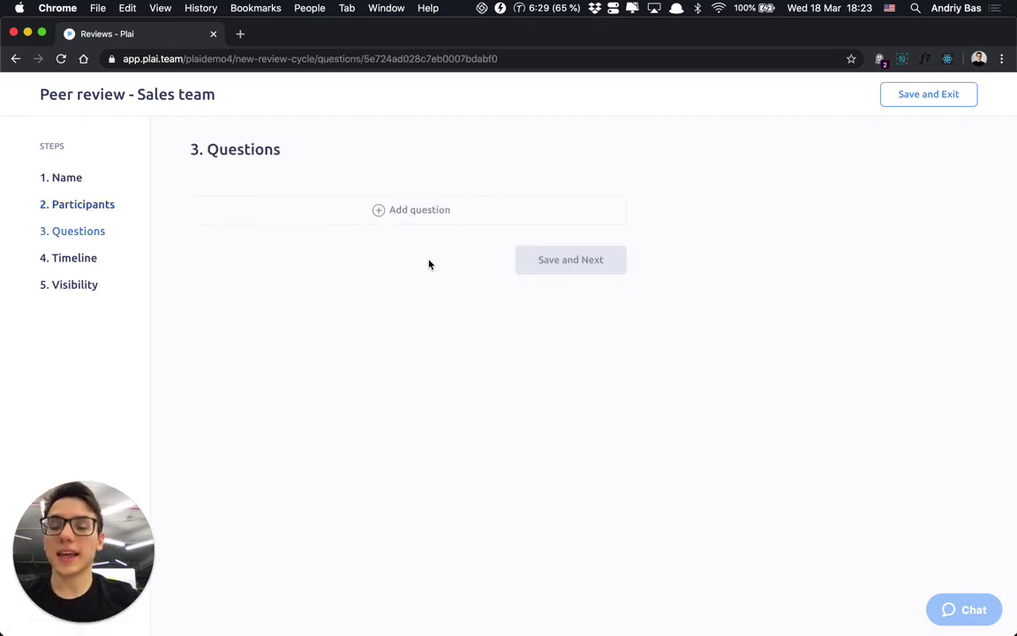
Add an open-ended question with pasted text and a self-evaluation wording.
left_click(427, 212)
left_click(353, 251)
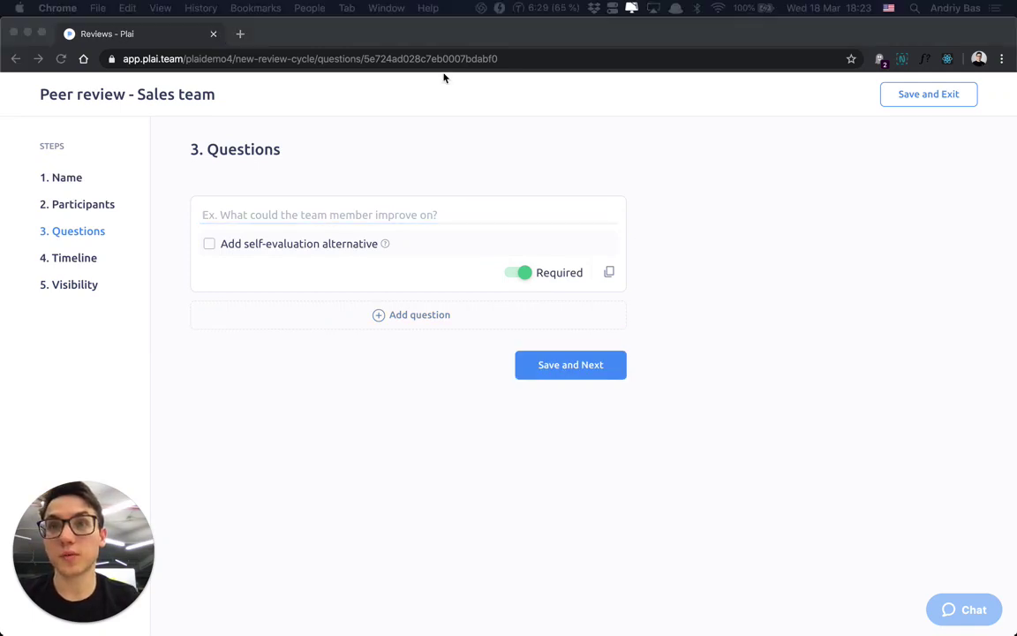
left_click(388, 215)
type("What did this person do really well?")
left_click(273, 246)
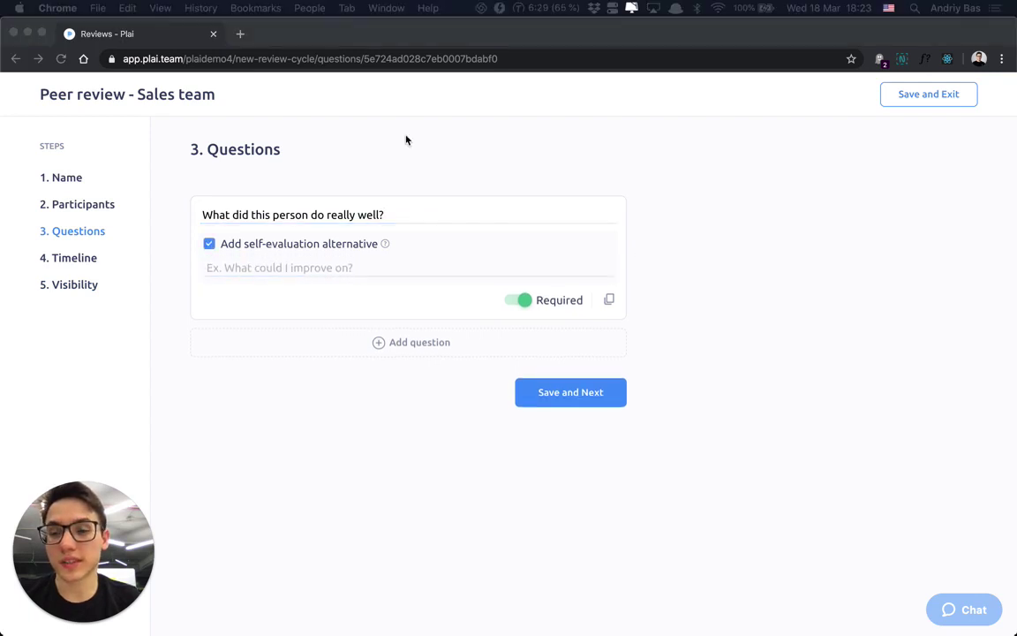
left_click(331, 265)
type("What did you do really well?")
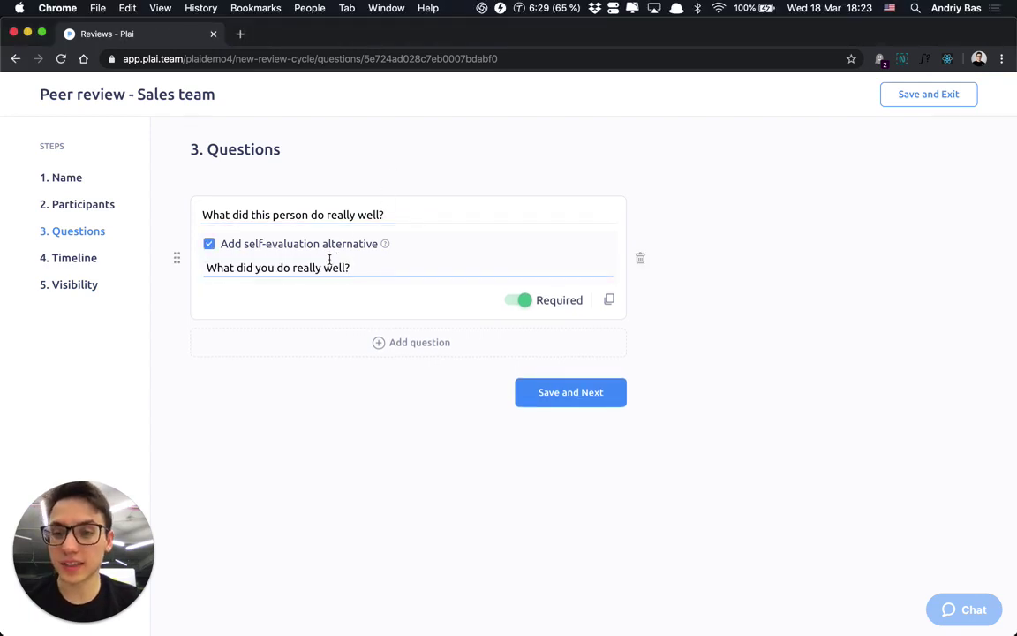
Add a second open-ended question with its pasted text and self-evaluation wording.
left_click(393, 344)
left_click(370, 378)
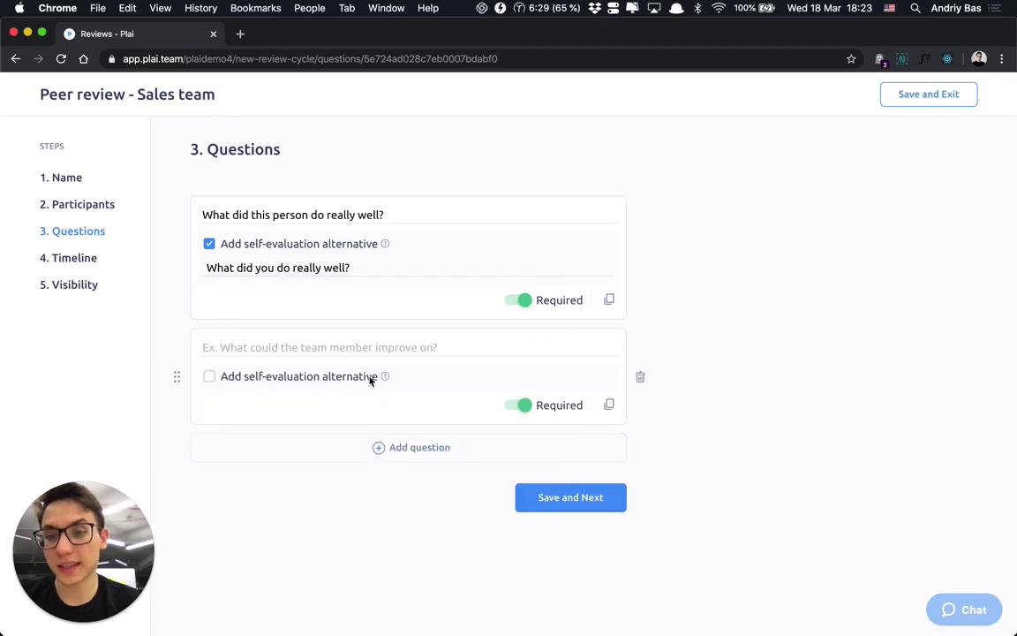
left_click(335, 346)
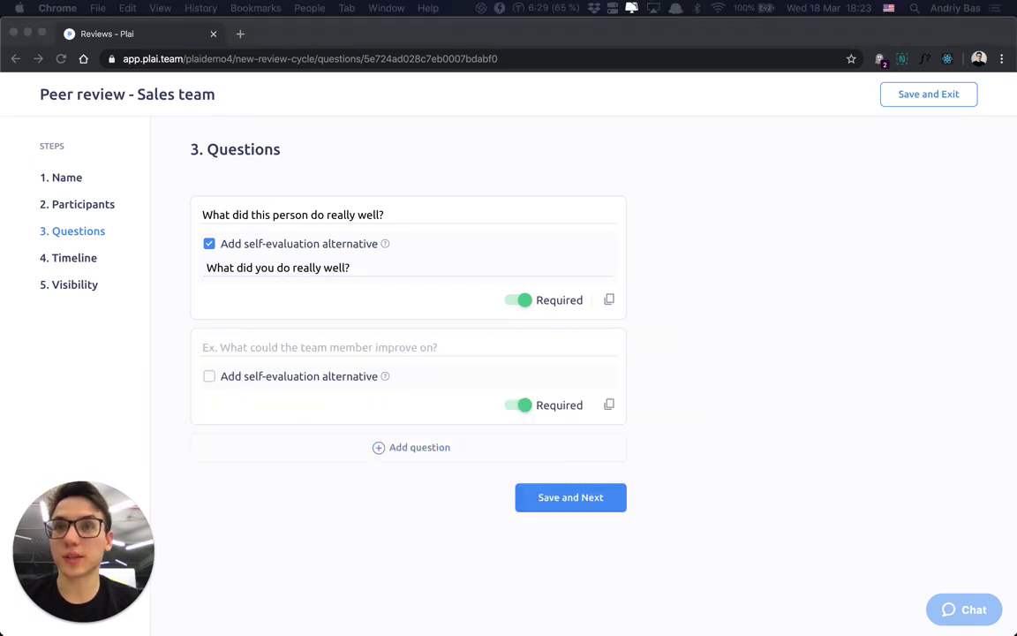
left_click(350, 353)
type("What could this person improve on?")
left_click(331, 376)
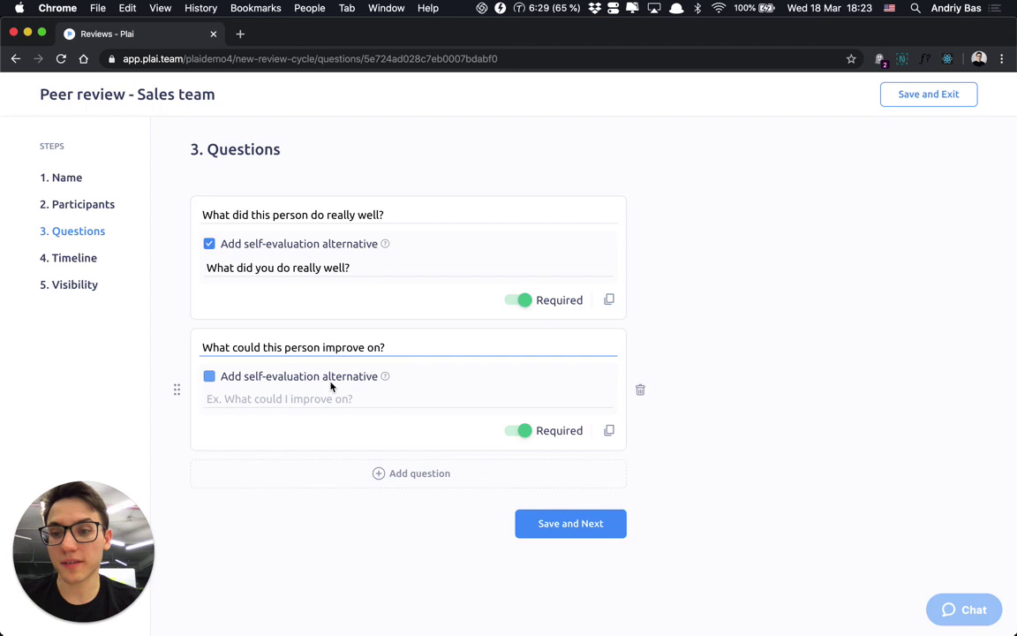
key("super+Tab")
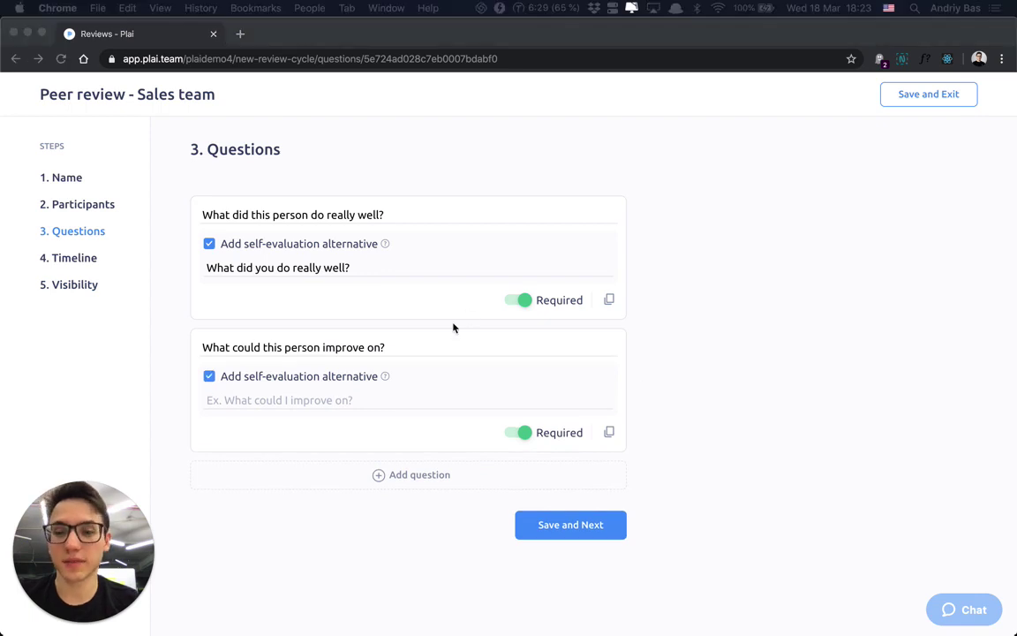
left_click(346, 401)
type("What do you think you could improve on?")
Add the optional 1-to-5 scale question 'This person is open-minded and accepts feedback' and save.
left_click(394, 474)
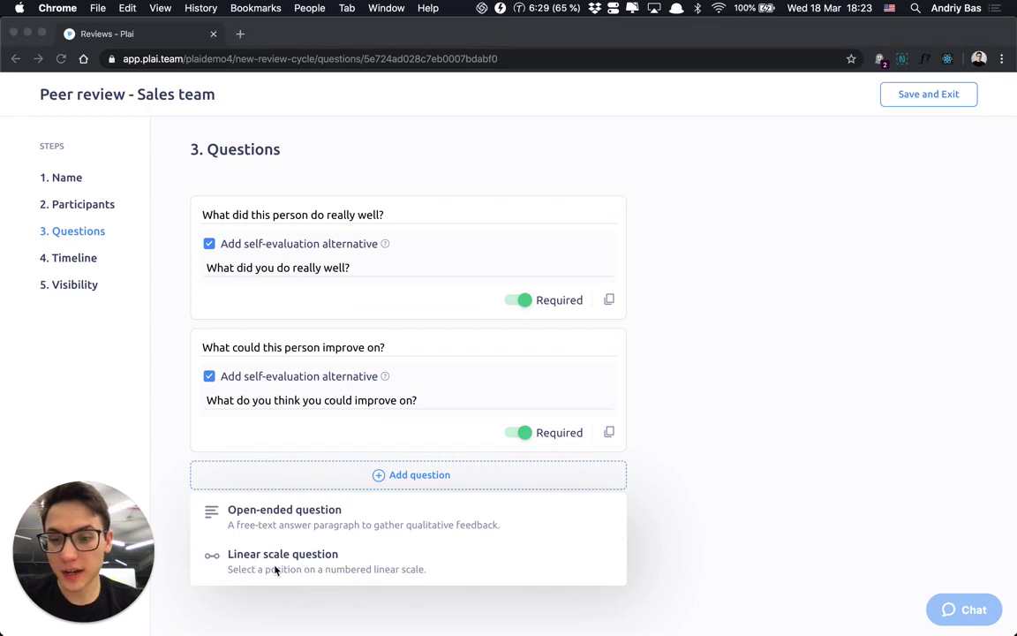
left_click(329, 566)
scroll(372, 543, "down", 2)
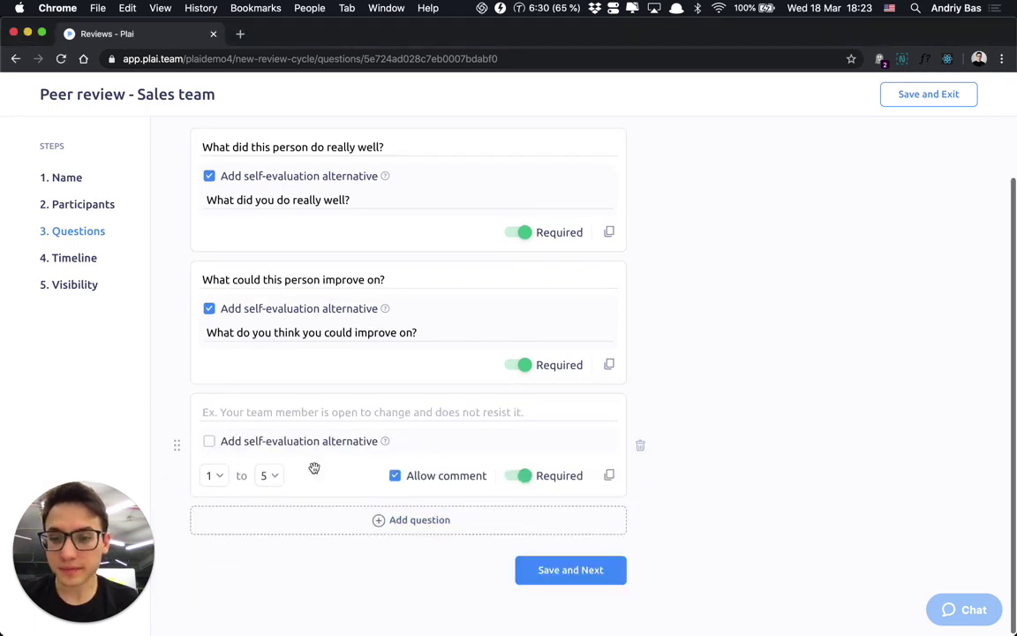
left_click(291, 412)
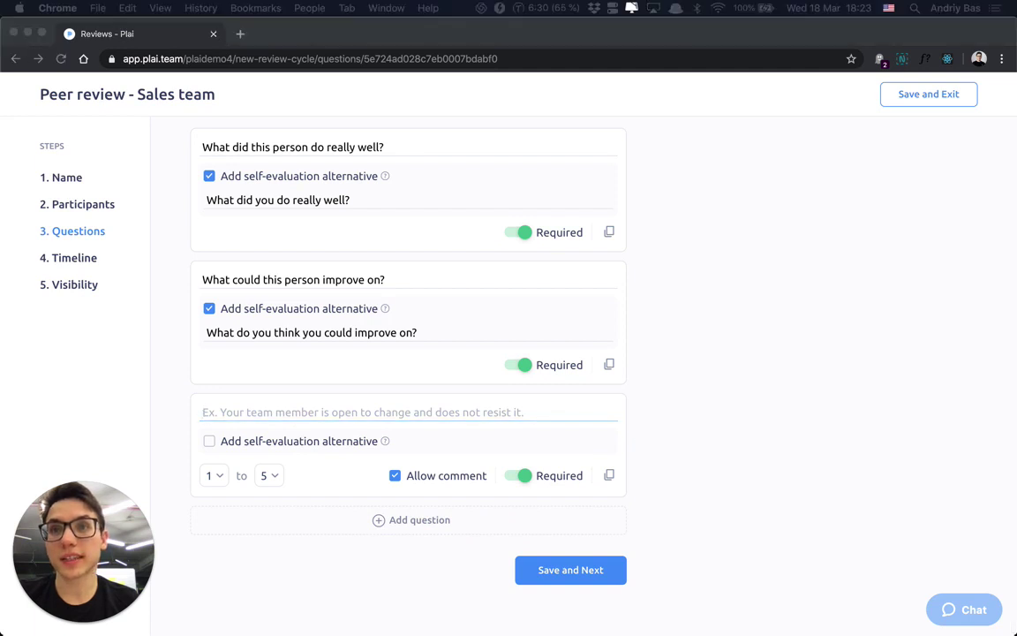
type("This person is open-minded and accepts feedback")
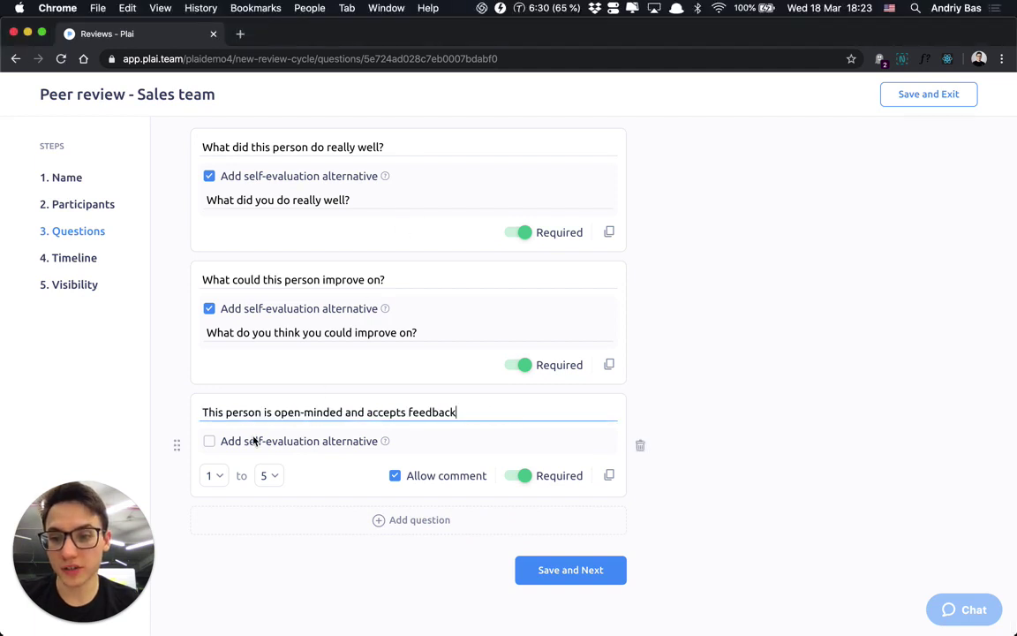
left_click(267, 474)
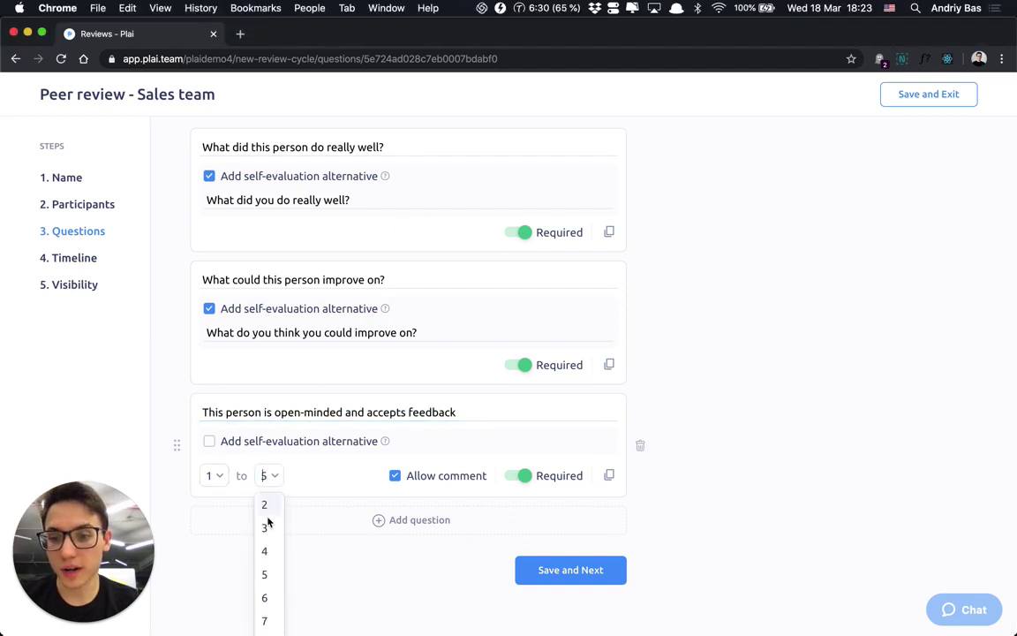
left_click(264, 574)
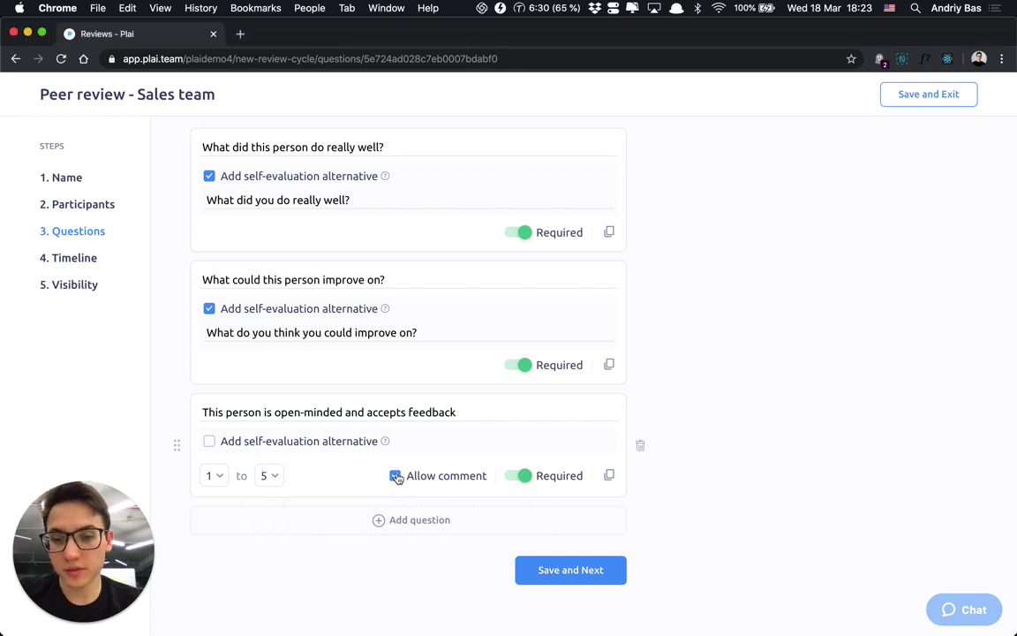
left_click(528, 477)
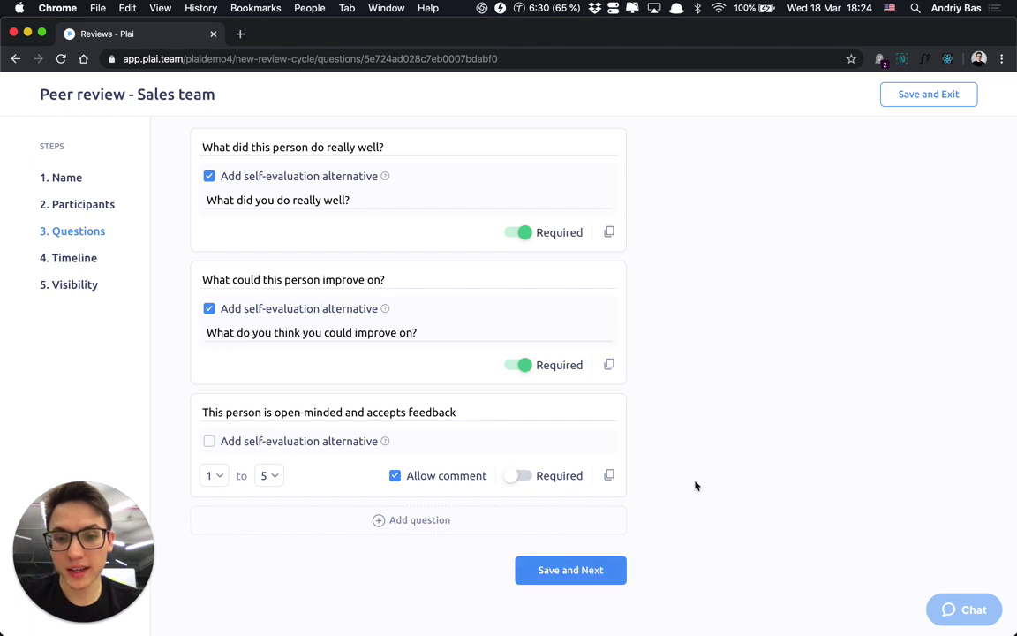
left_click(611, 572)
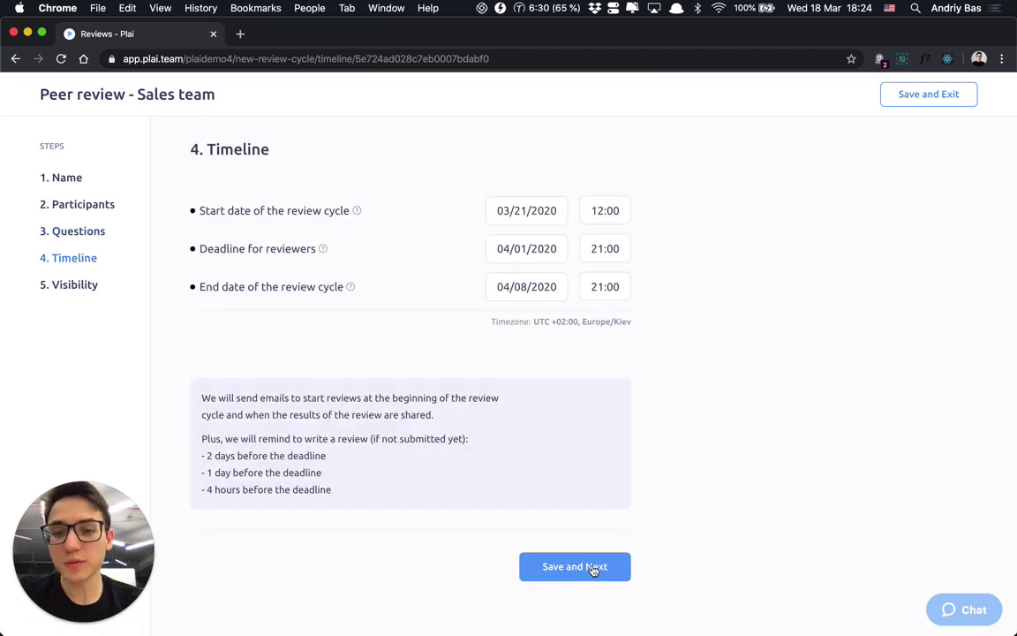
Set the start date to 03/23/2020 and the reviewers' deadline to 04/06/2020.
left_click(541, 208)
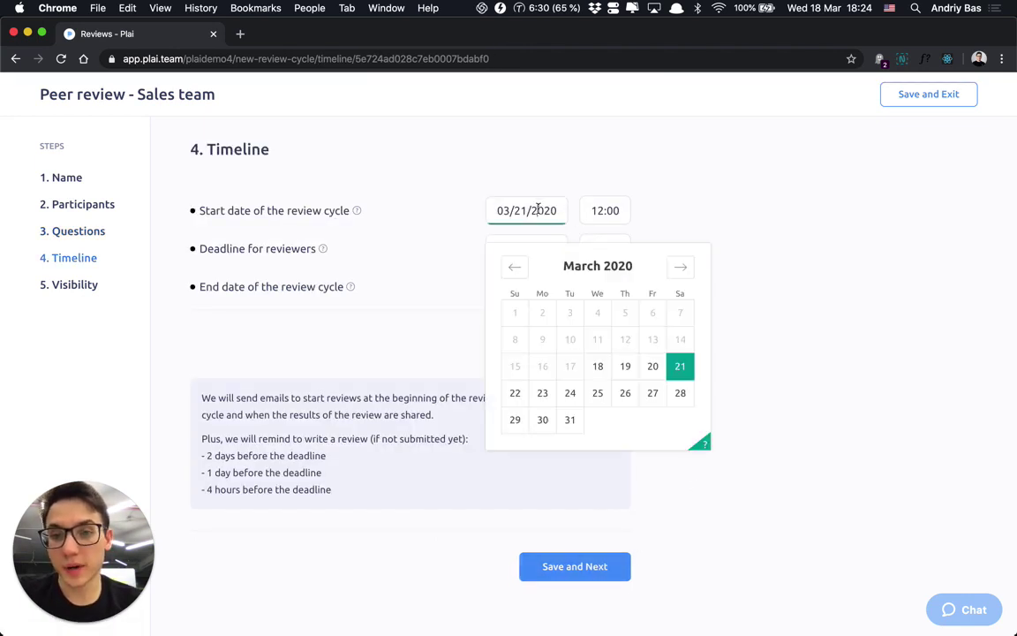
left_click(544, 392)
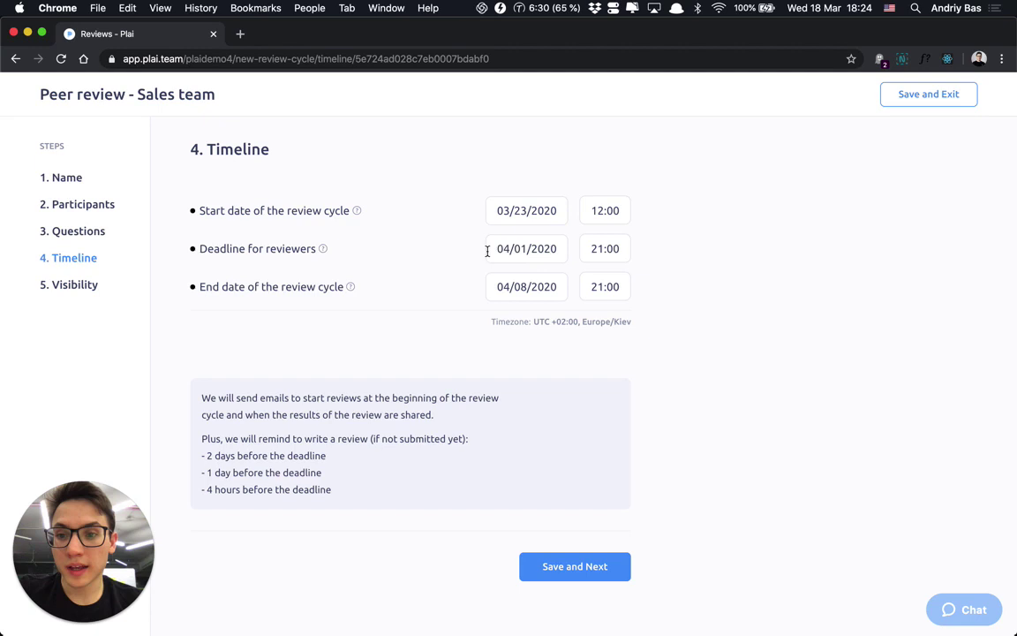
left_click(524, 250)
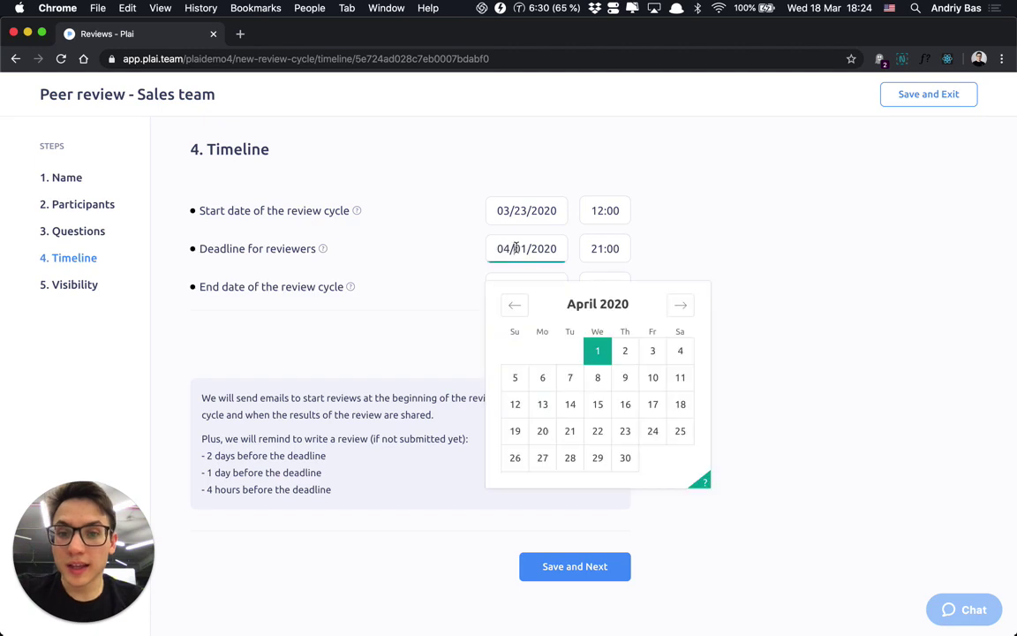
left_click(544, 379)
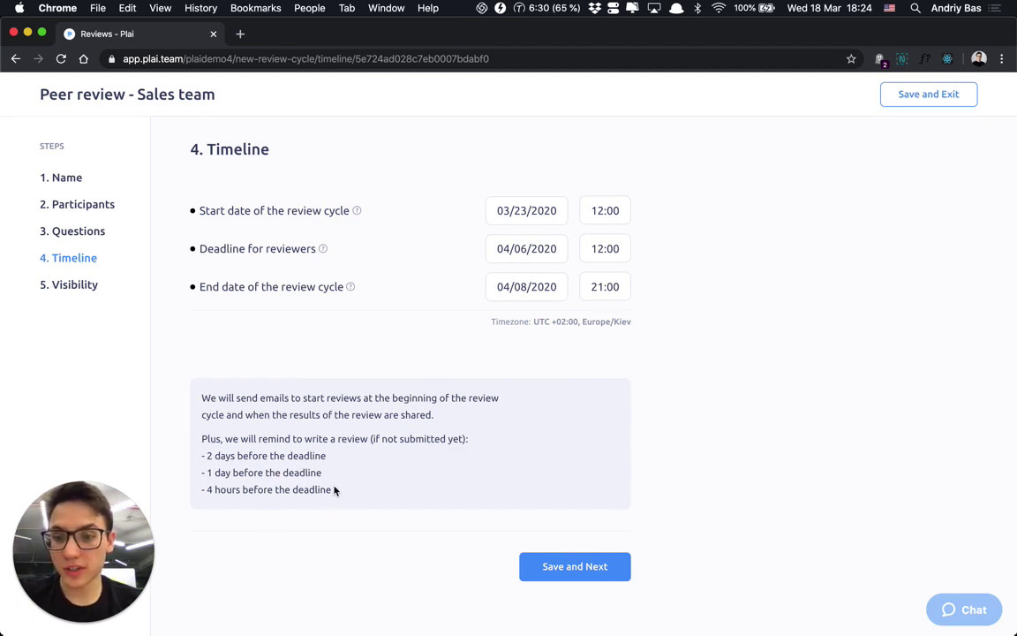
left_click_drag(322, 474, 281, 470)
left_click(246, 454)
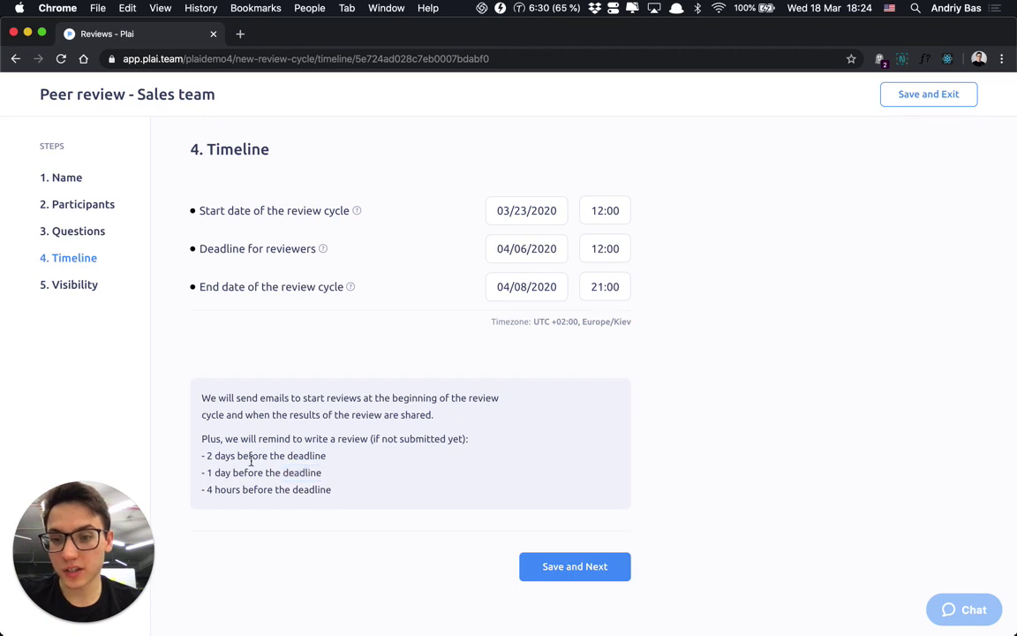
double_click(250, 455)
double_click(220, 473)
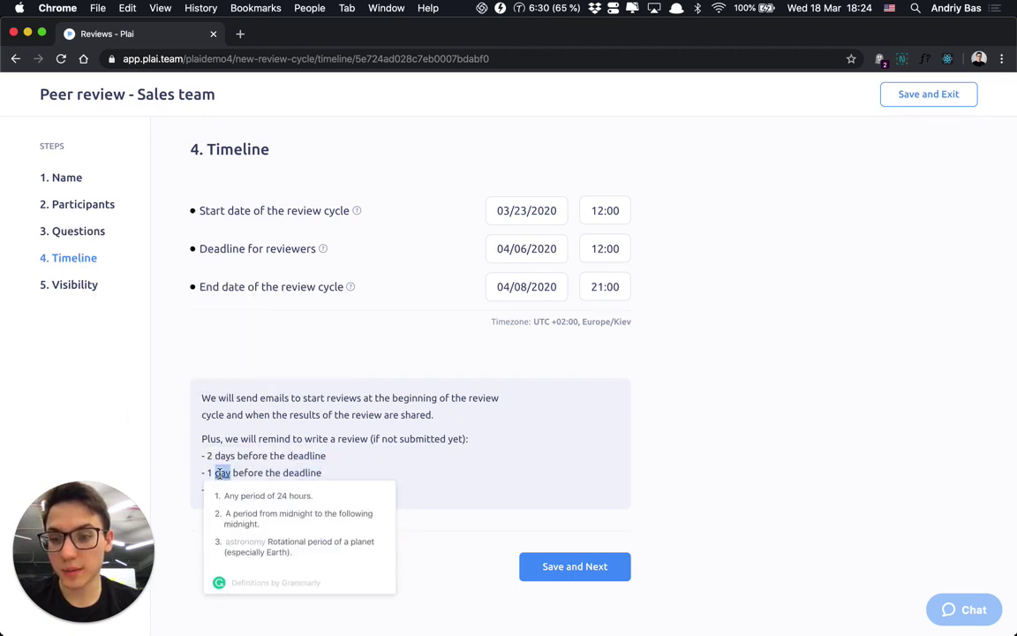
left_click(300, 474)
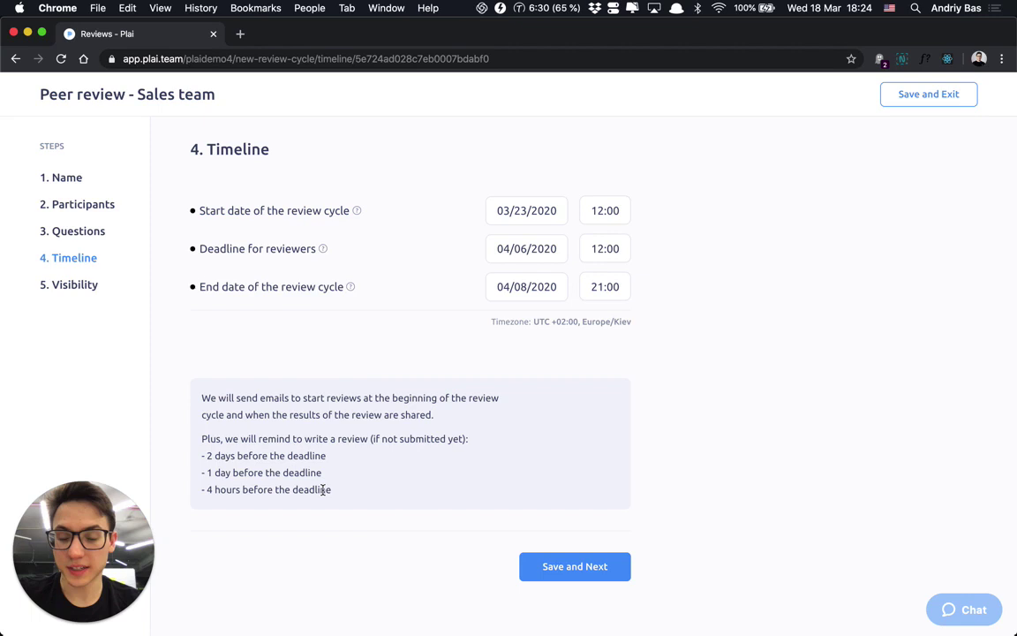
Set the end date to 04/13/2020 and save the timeline.
left_click(540, 287)
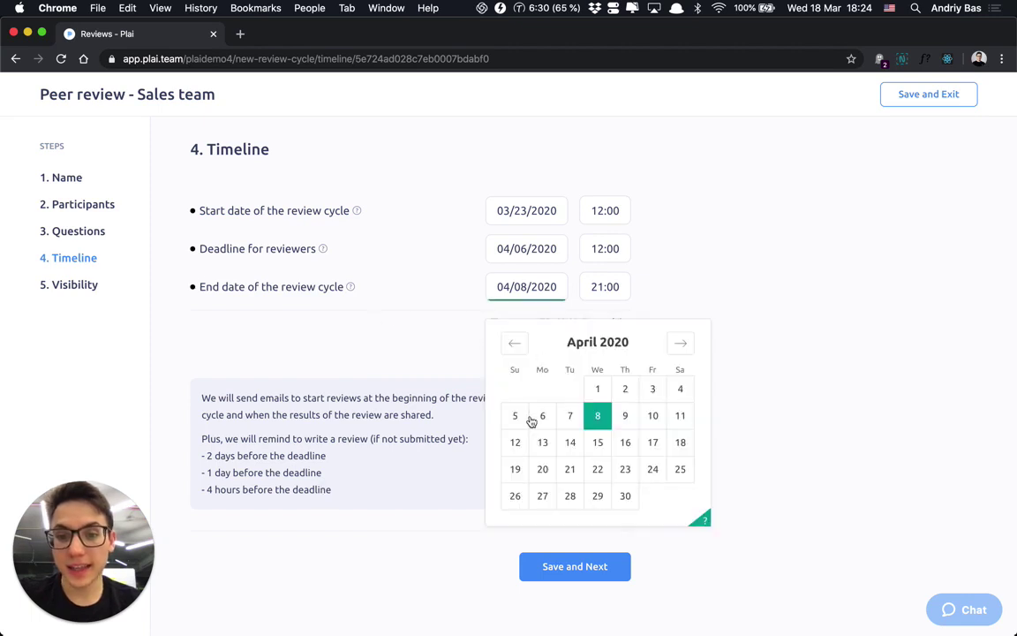
left_click(542, 443)
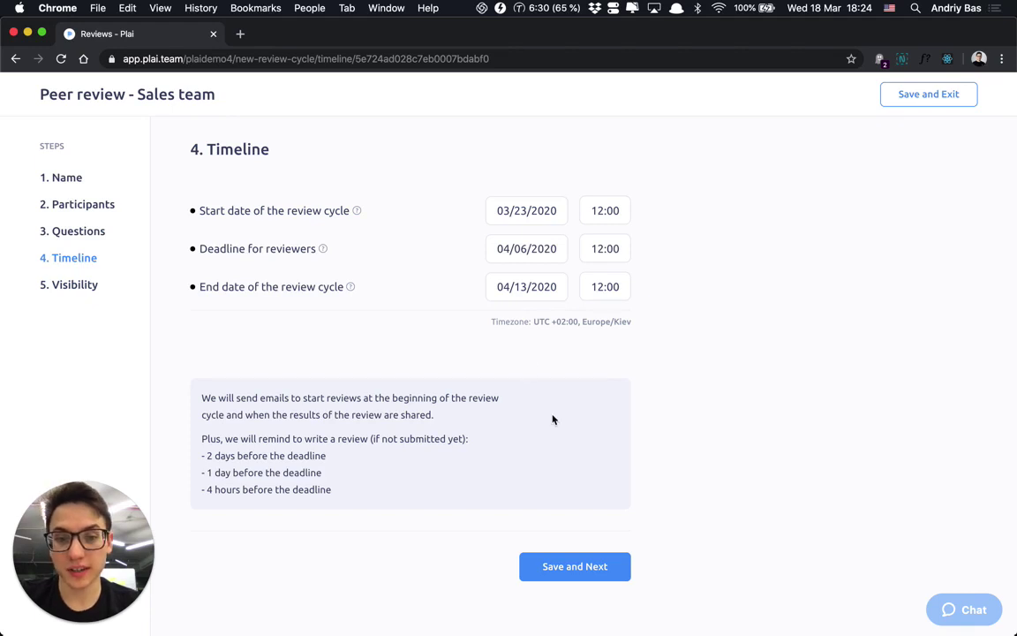
left_click(572, 567)
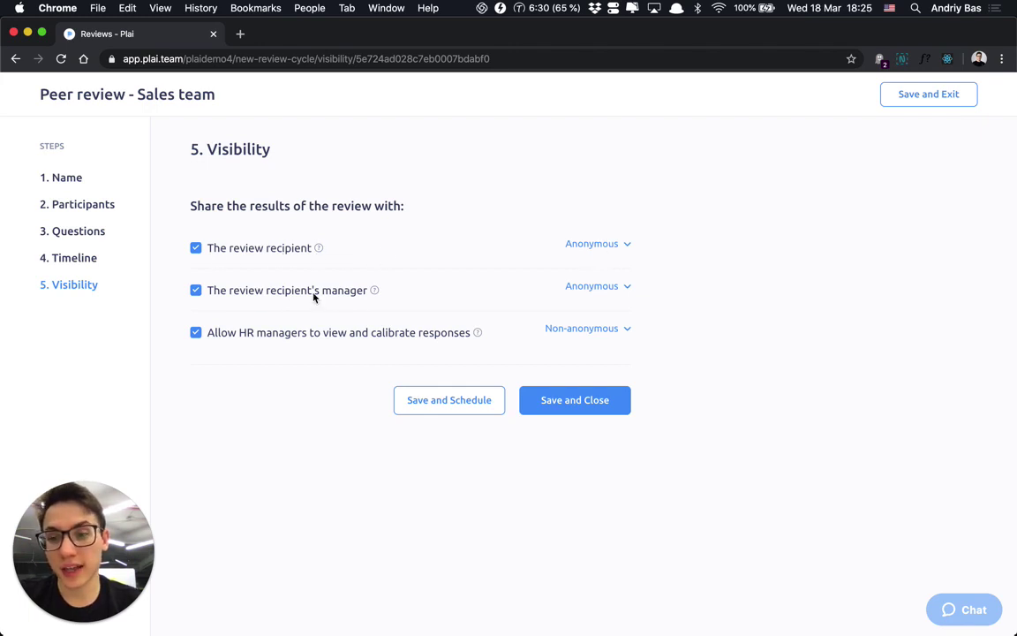
Share results non-anonymously with the manager, keep HR calibration allowed, and schedule the cycle.
left_click(599, 293)
left_click(561, 356)
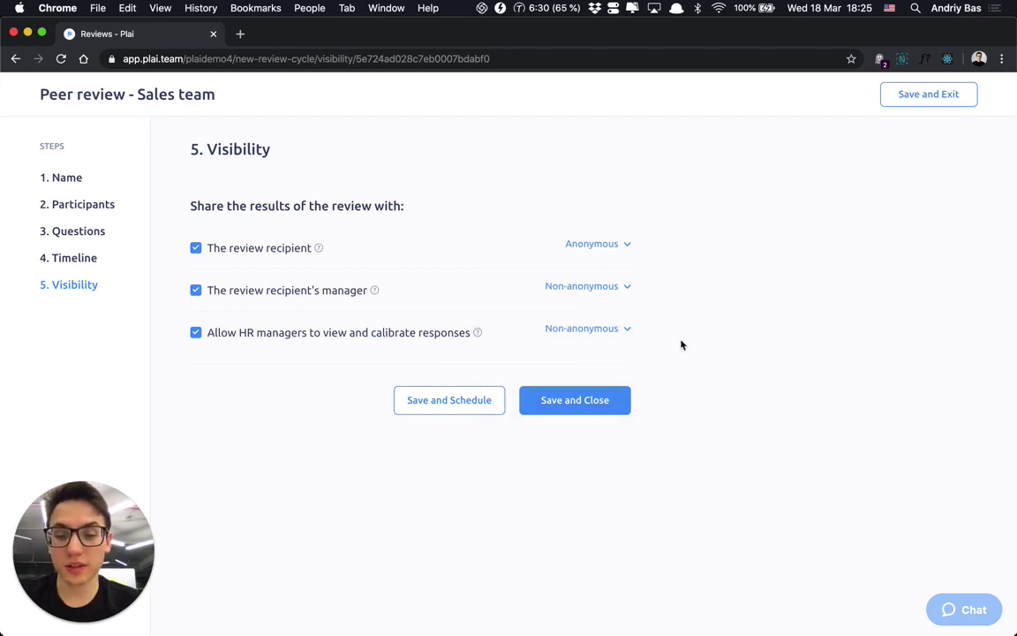
left_click(471, 335)
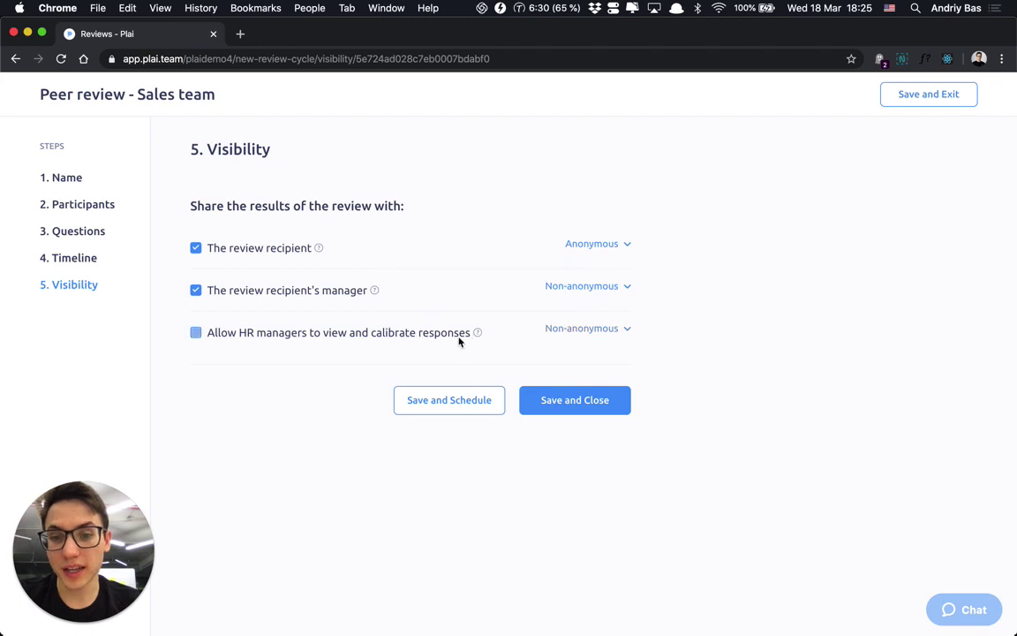
left_click(458, 341)
left_click(448, 406)
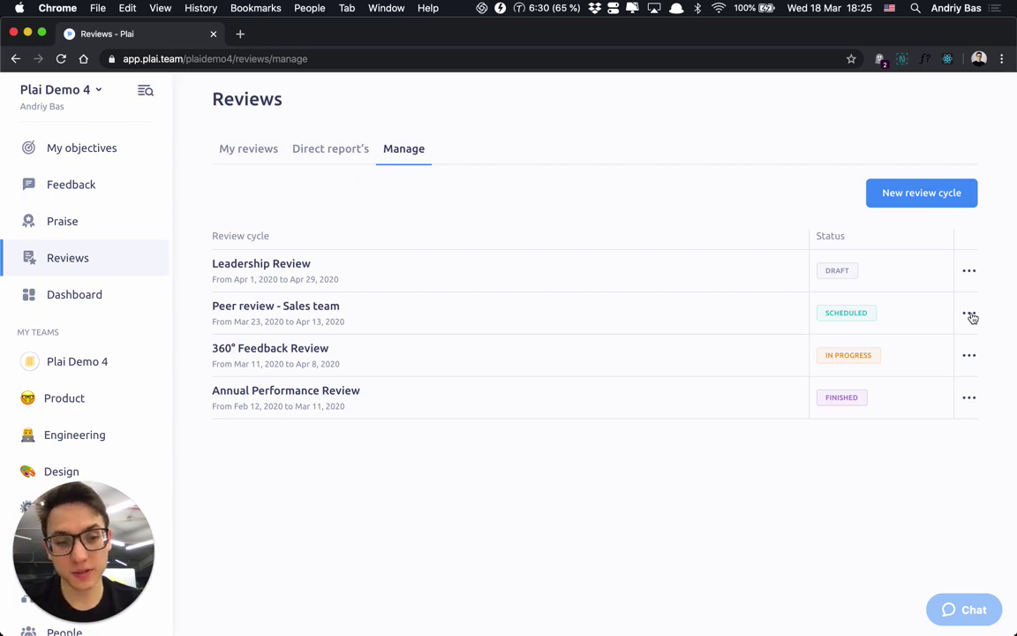
left_click(969, 315)
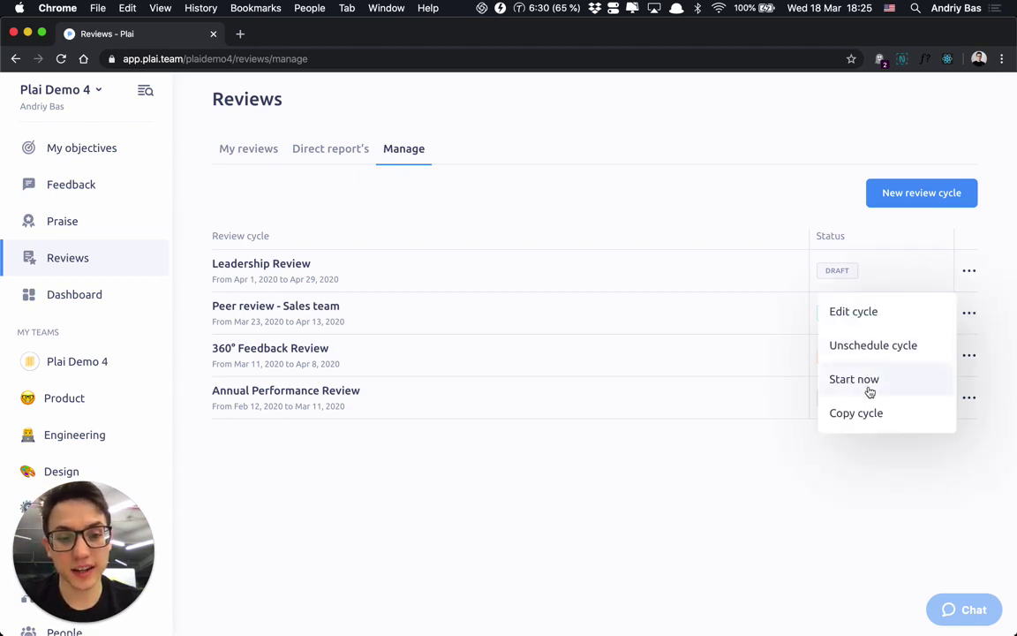
left_click(747, 179)
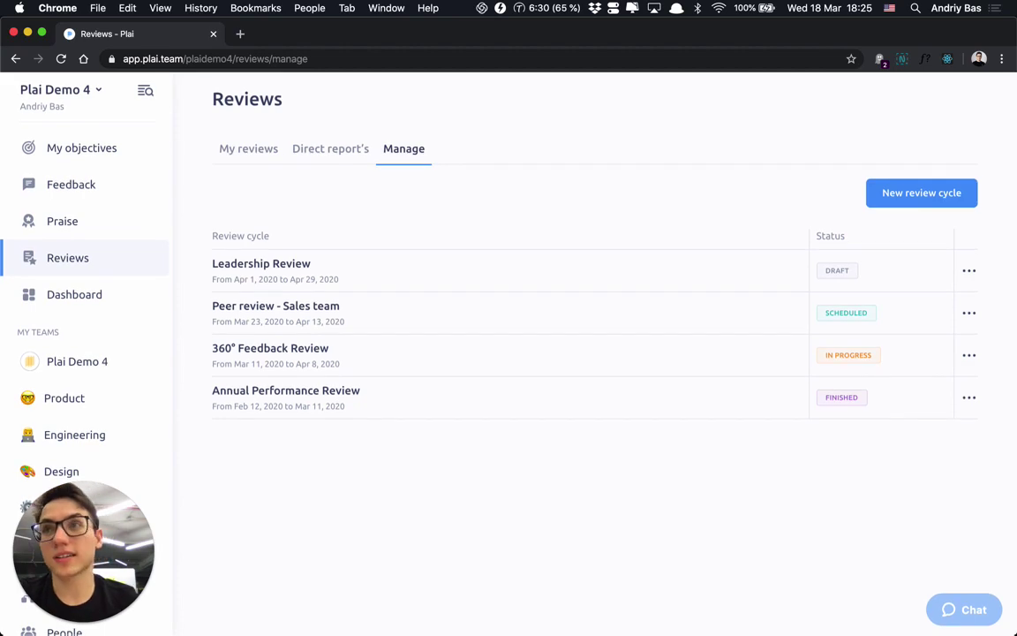
key("super+Tab")
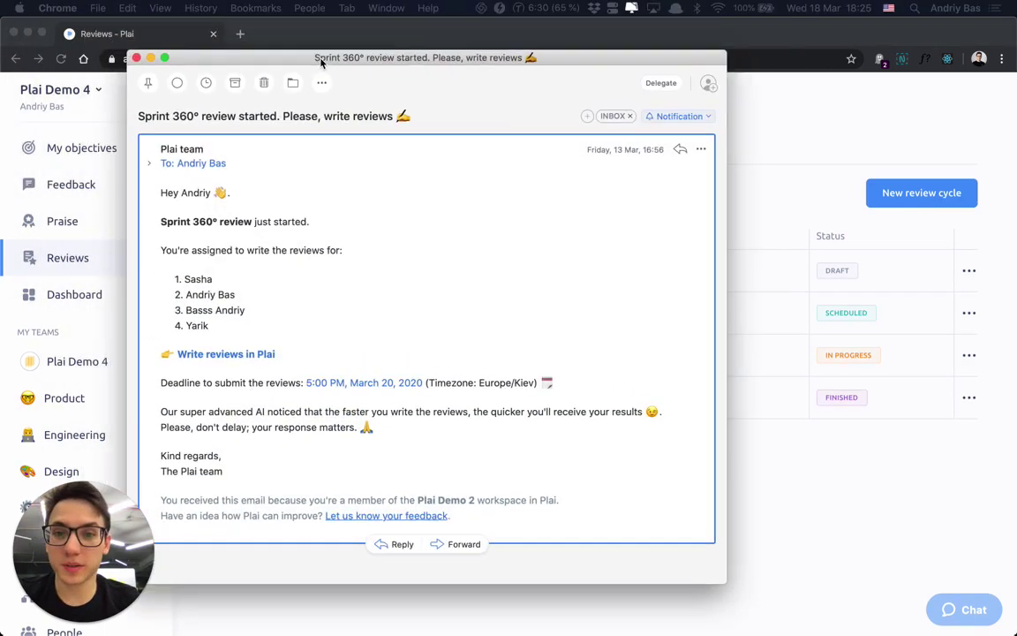
left_click_drag(322, 62, 428, 80)
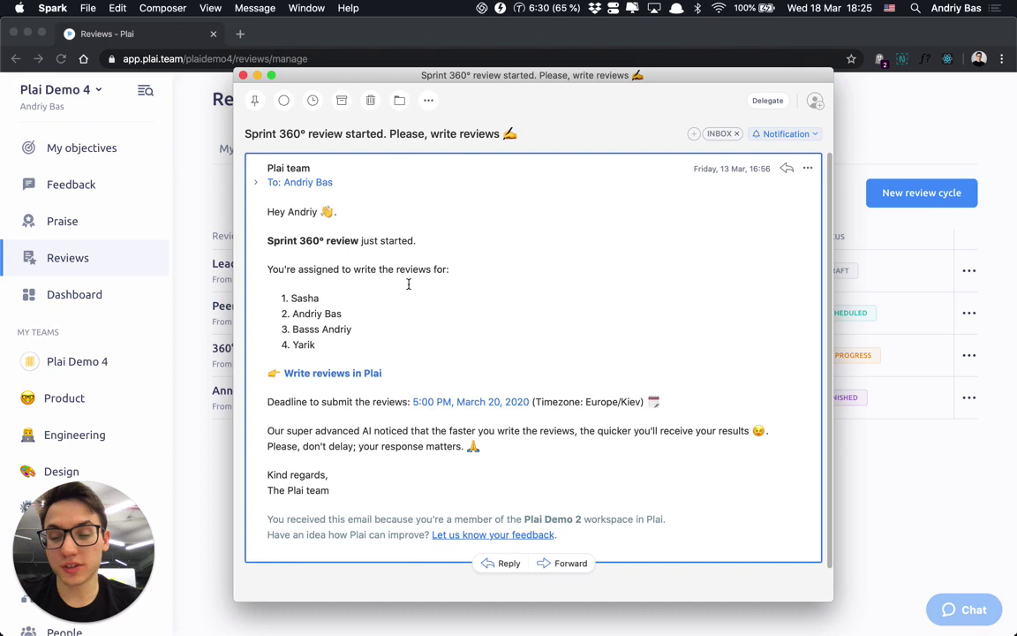
scroll(409, 283, "down", 1)
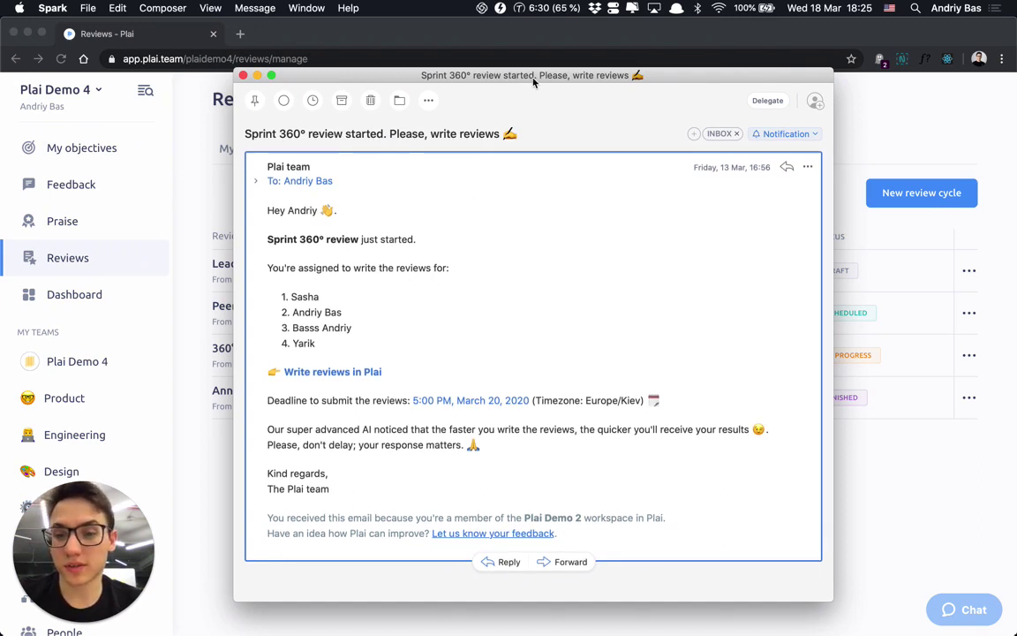
key("super+w")
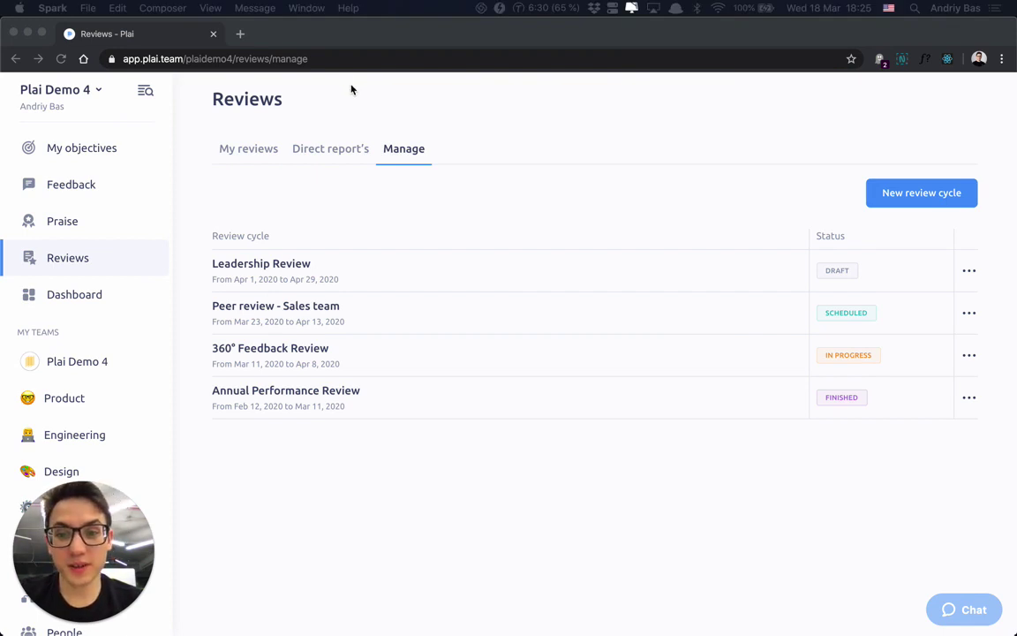
Copy the Peer review - Sales team cycle from its actions menu.
left_click(618, 147)
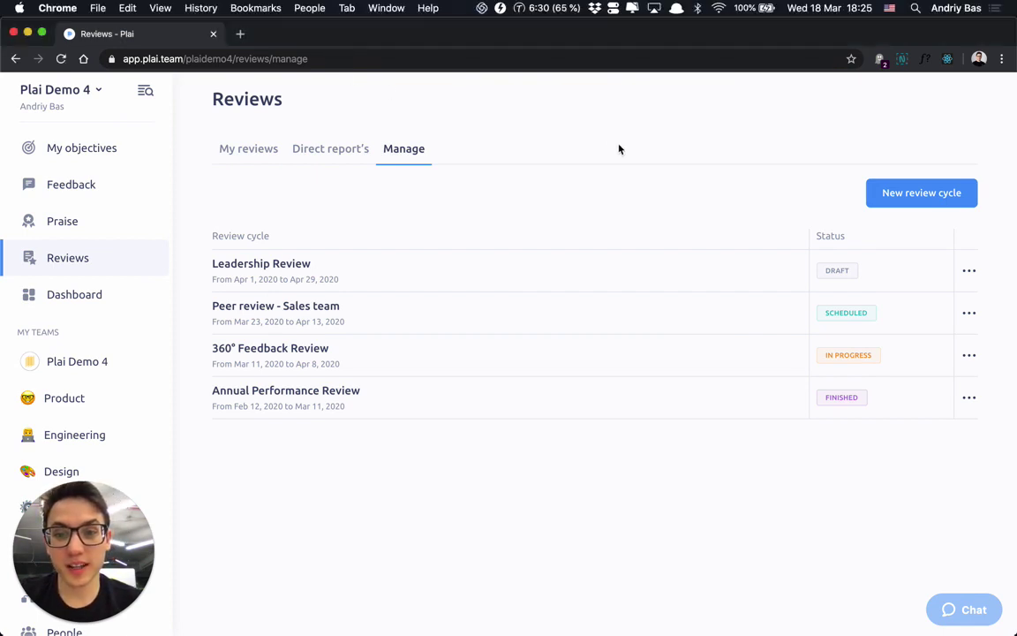
left_click(971, 316)
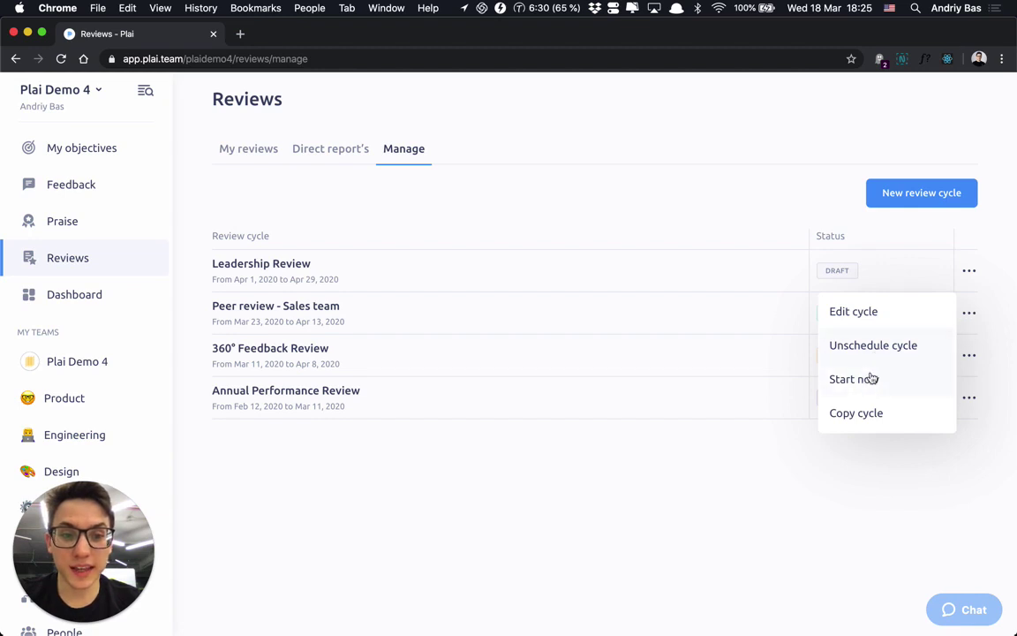
left_click(865, 415)
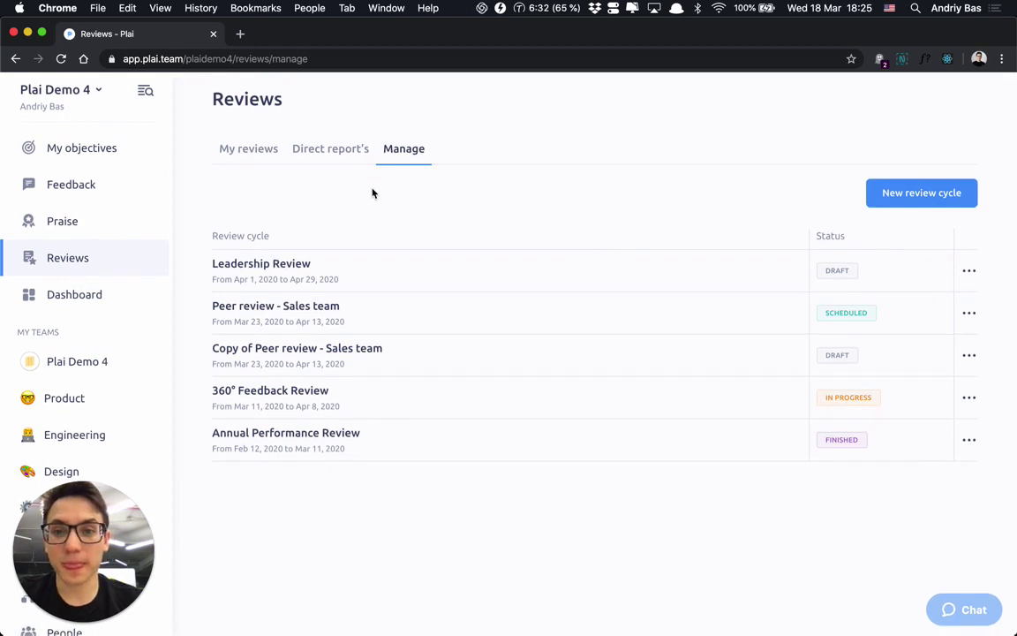
Go to My reviews and continue writing the 360° Feedback Review.
left_click(251, 151)
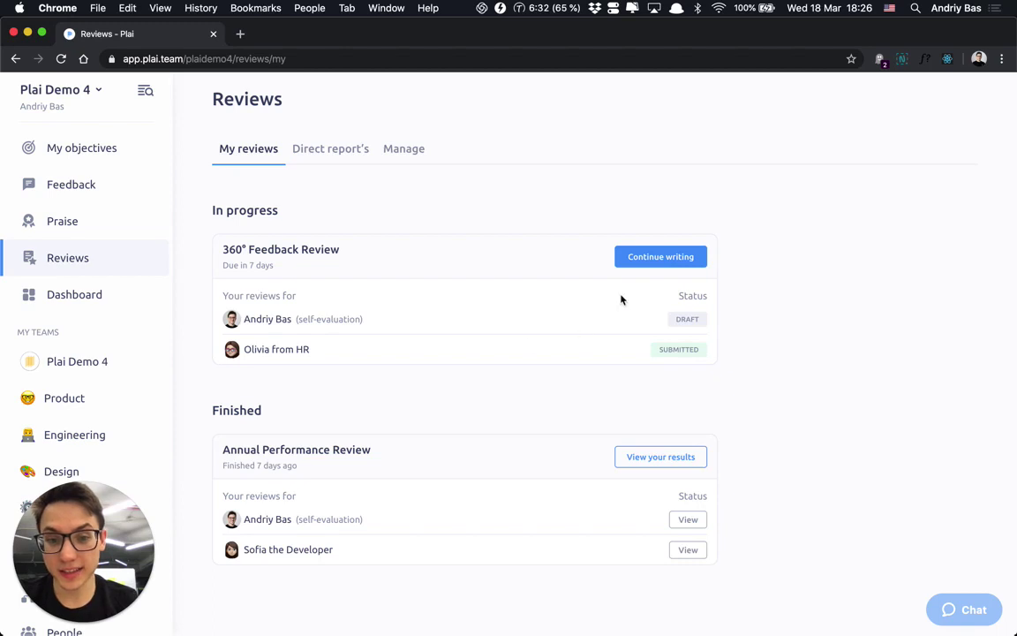
left_click(670, 257)
Answer the improvement question 'Some answer!', rate question 5 a 3, and answer the last 'Anserew!'.
scroll(395, 296, "down", 3)
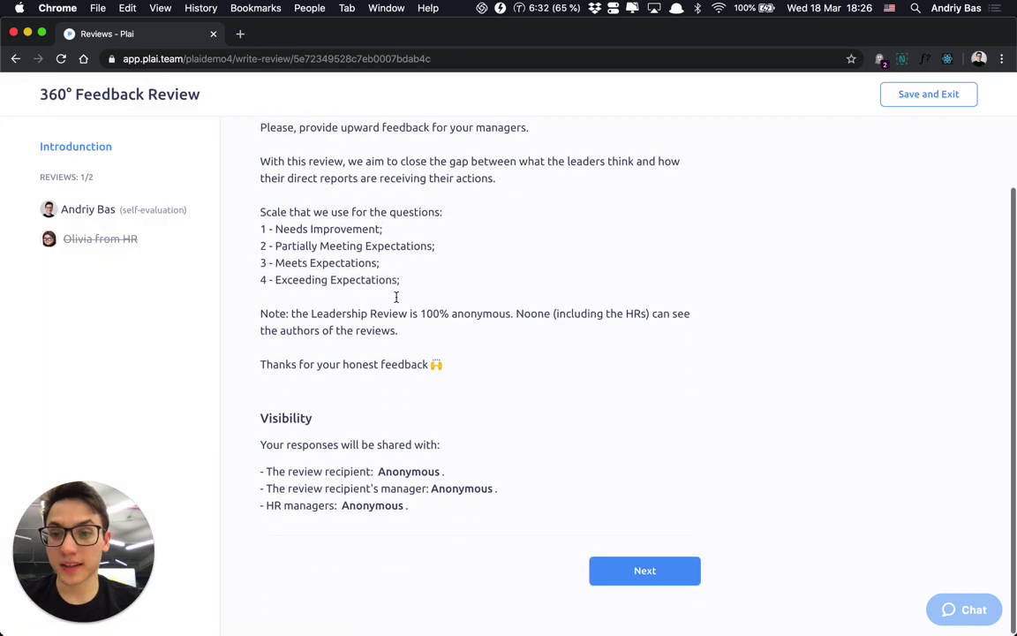
left_click(644, 568)
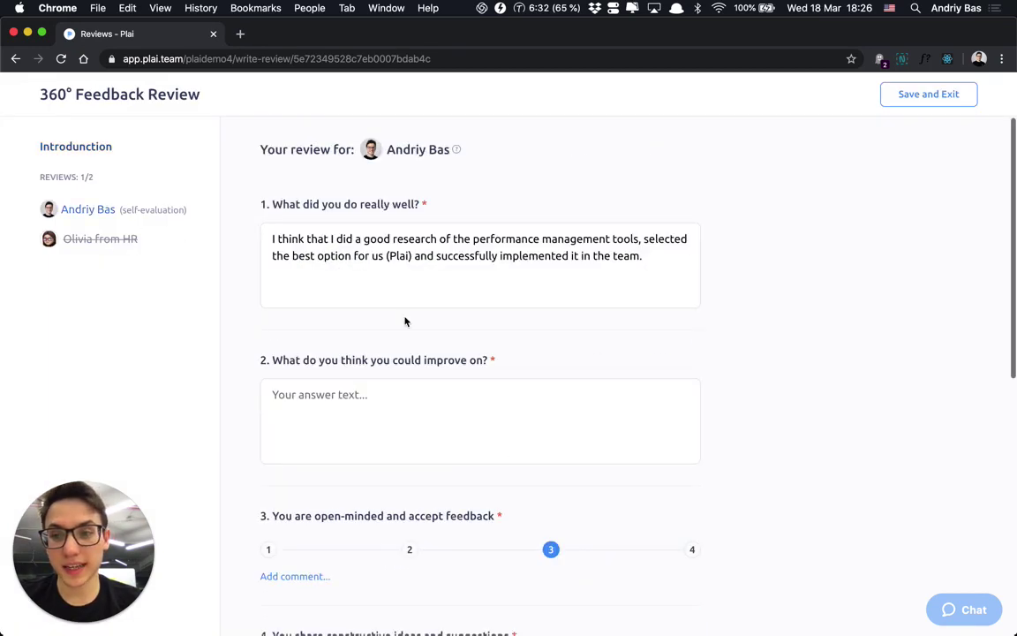
left_click(657, 257)
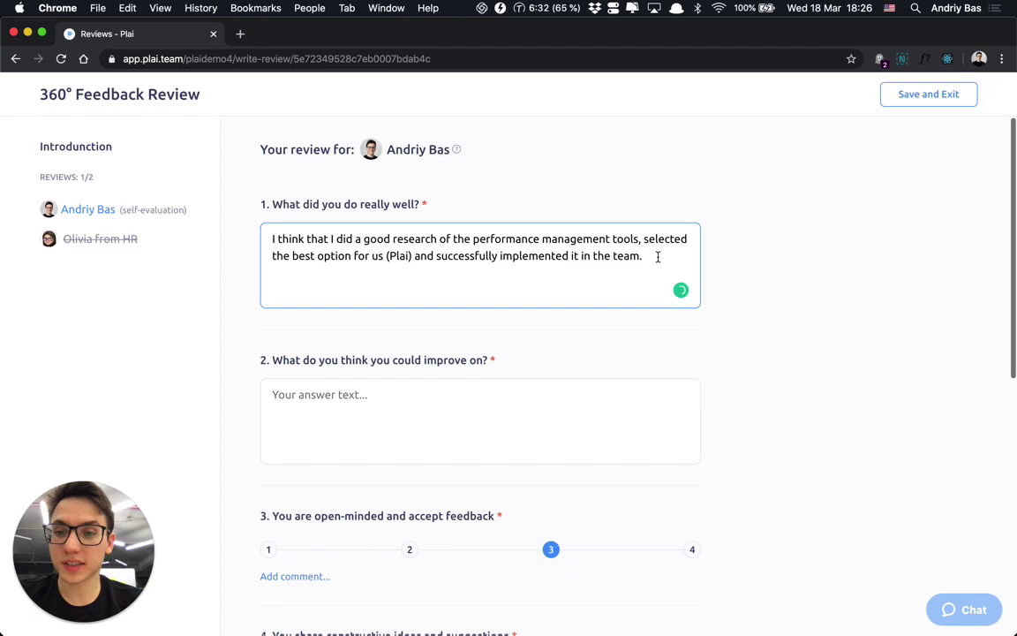
left_click(560, 420)
type("Some ")
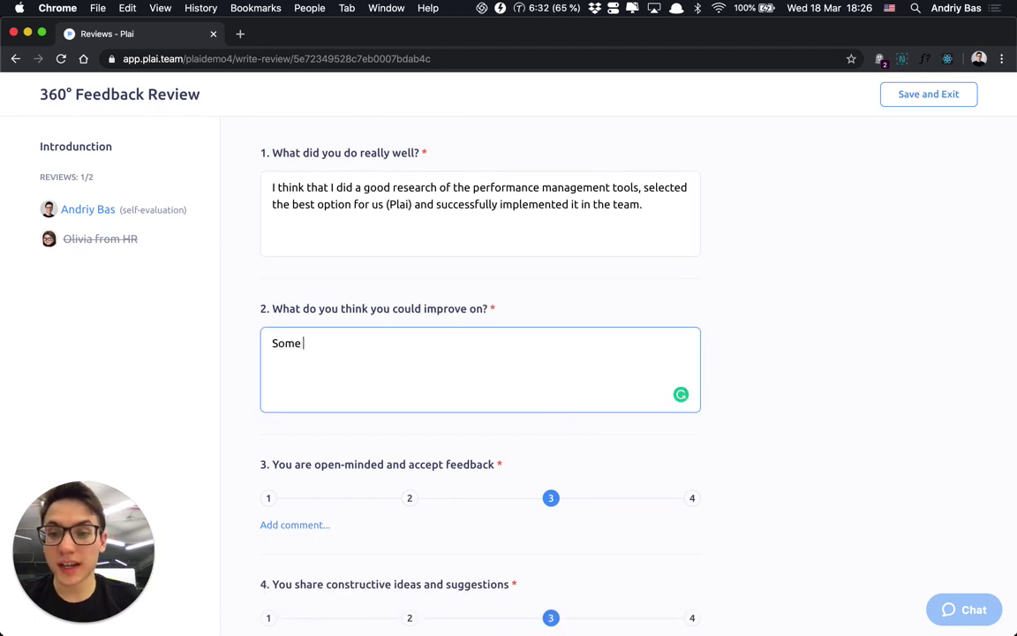
type("answer")
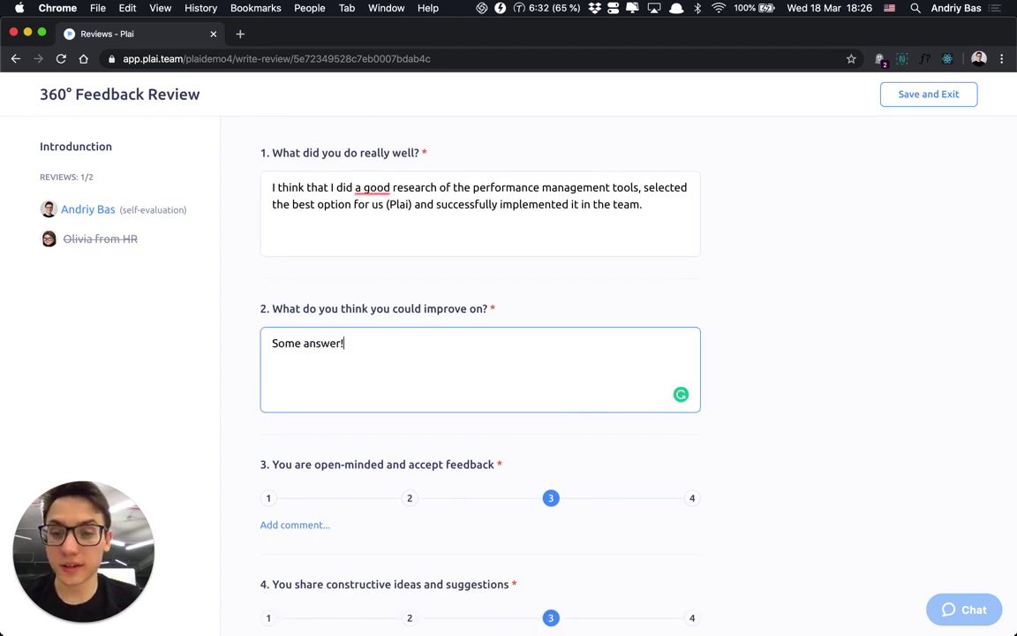
type("!")
scroll(651, 526, "down", 5)
left_click(549, 467)
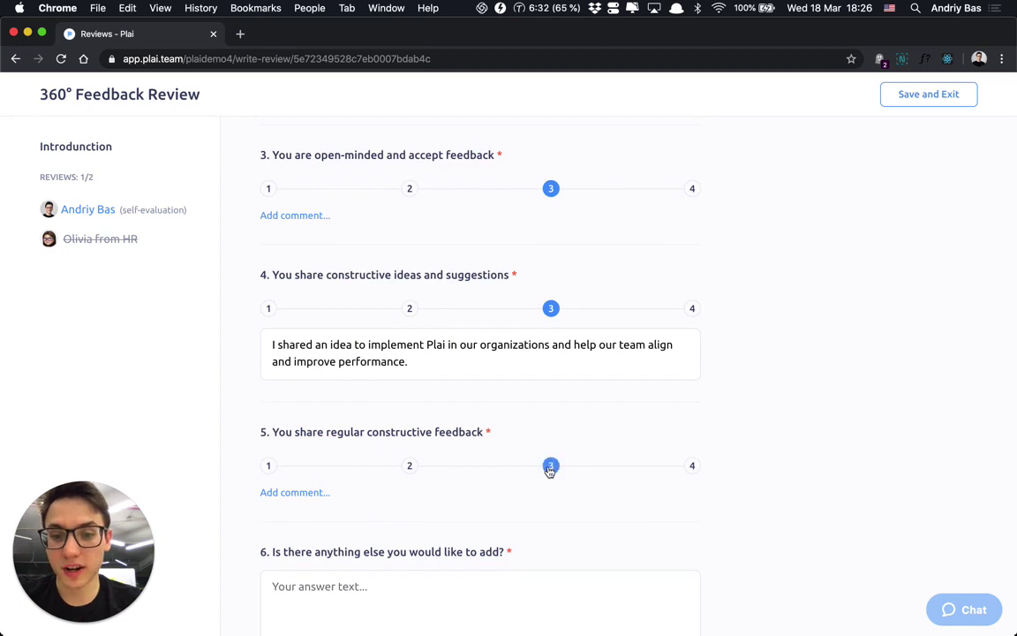
scroll(539, 466, "down", 2)
left_click(510, 456)
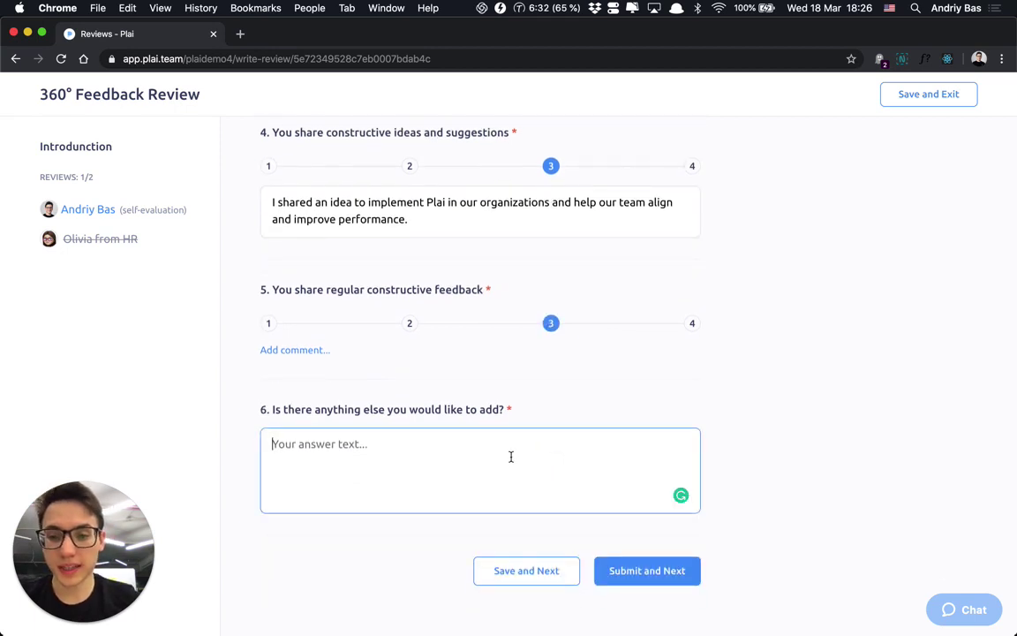
type("Anser")
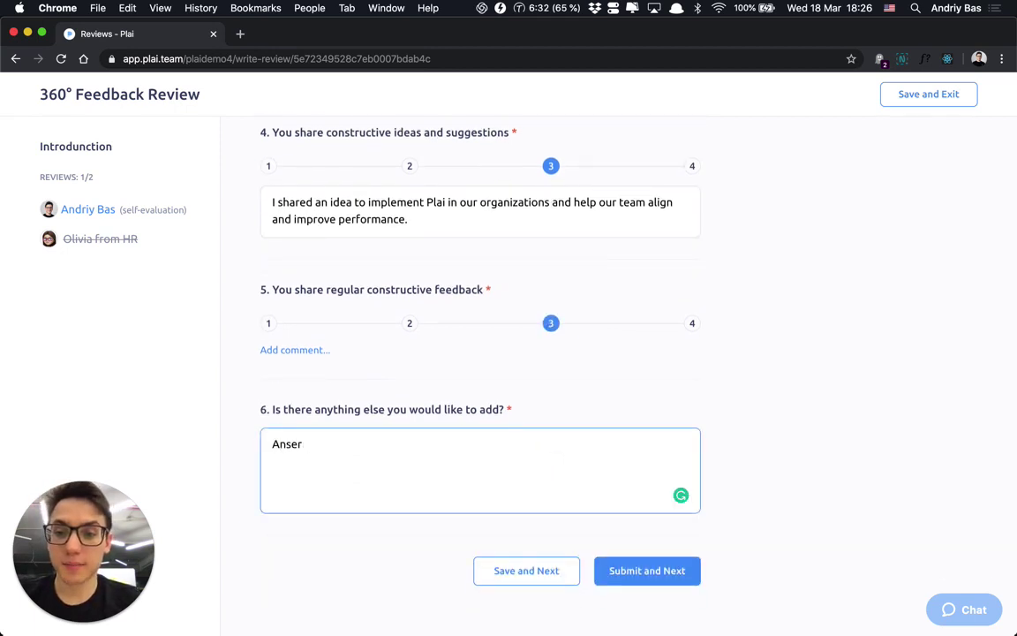
type("ew!")
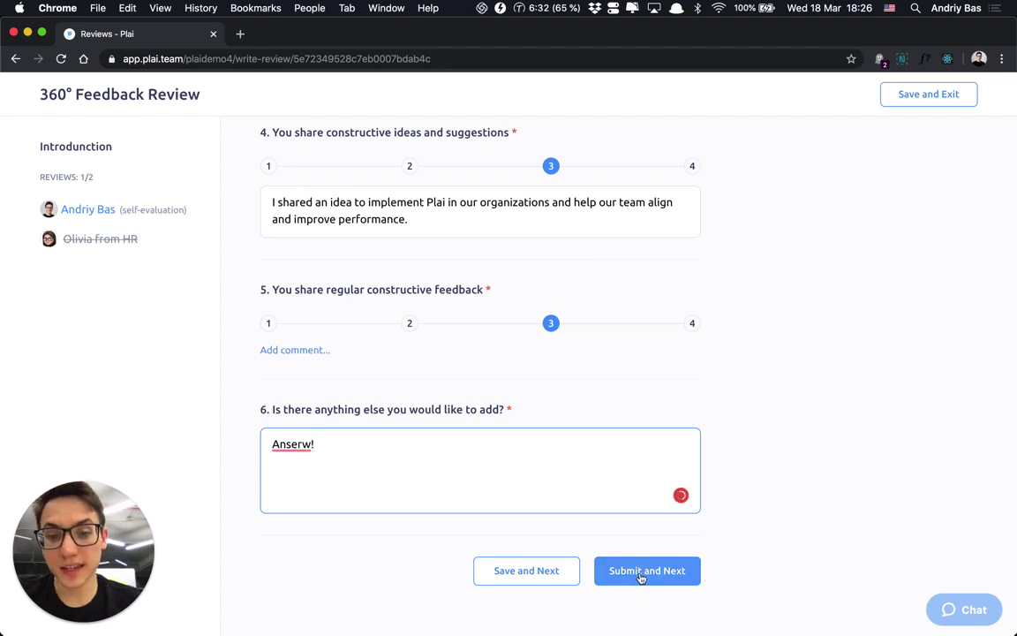
Submit the self-evaluation and exit to the reviews list.
left_click(640, 574)
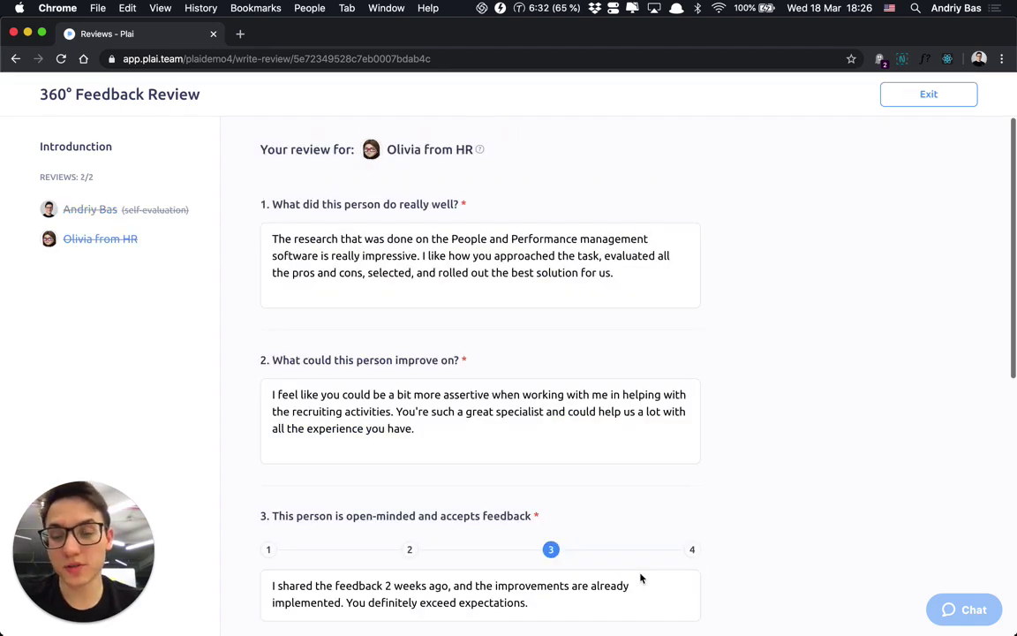
scroll(777, 494, "down", 6)
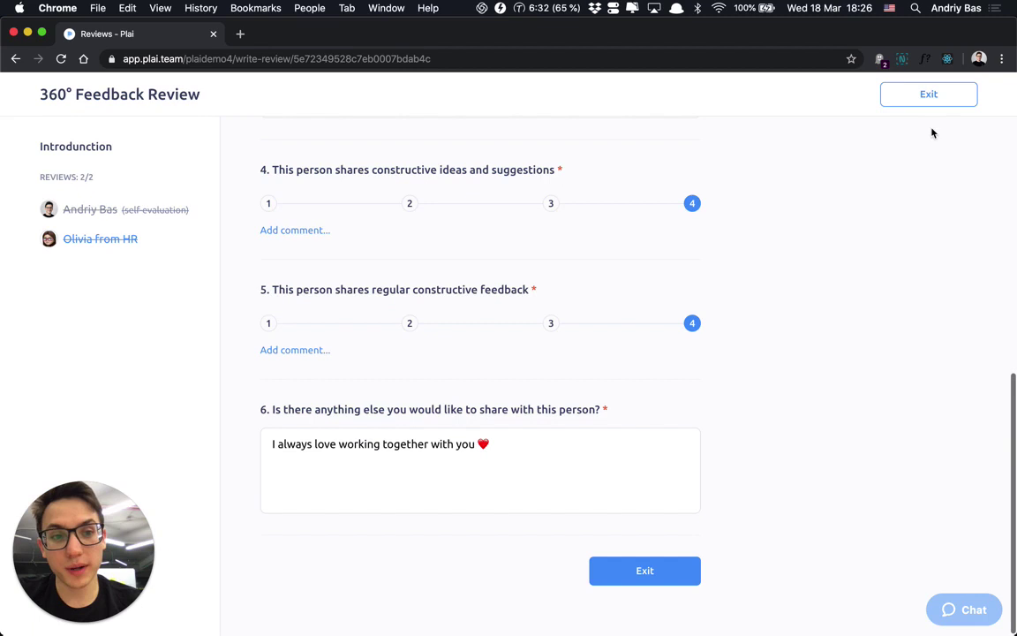
left_click(930, 94)
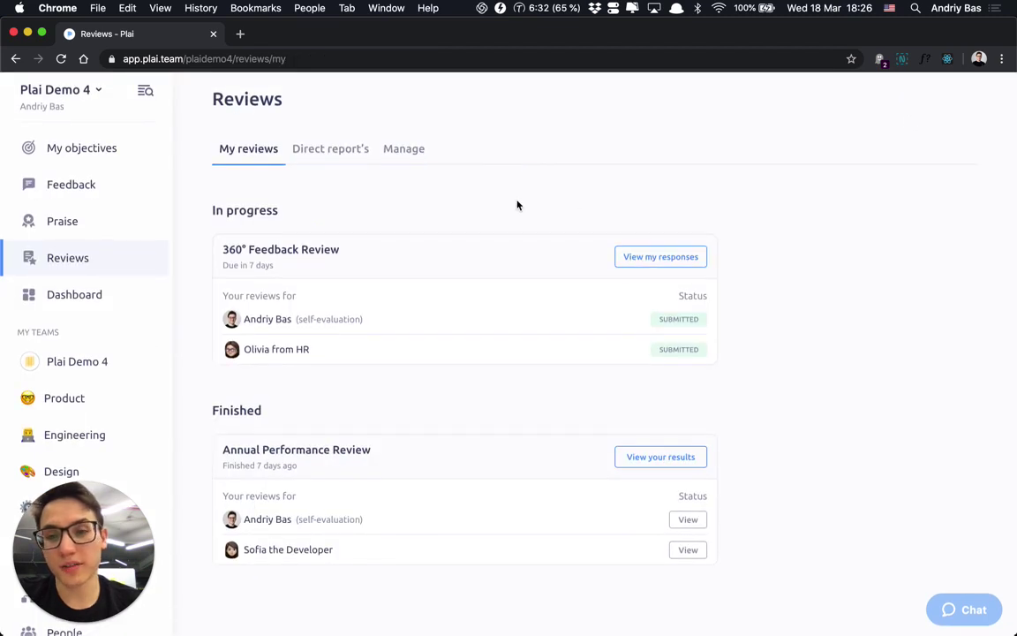
Open the 360° Feedback Review's progress page from the Manage list, showing recipients at 40% and 25%.
left_click(410, 153)
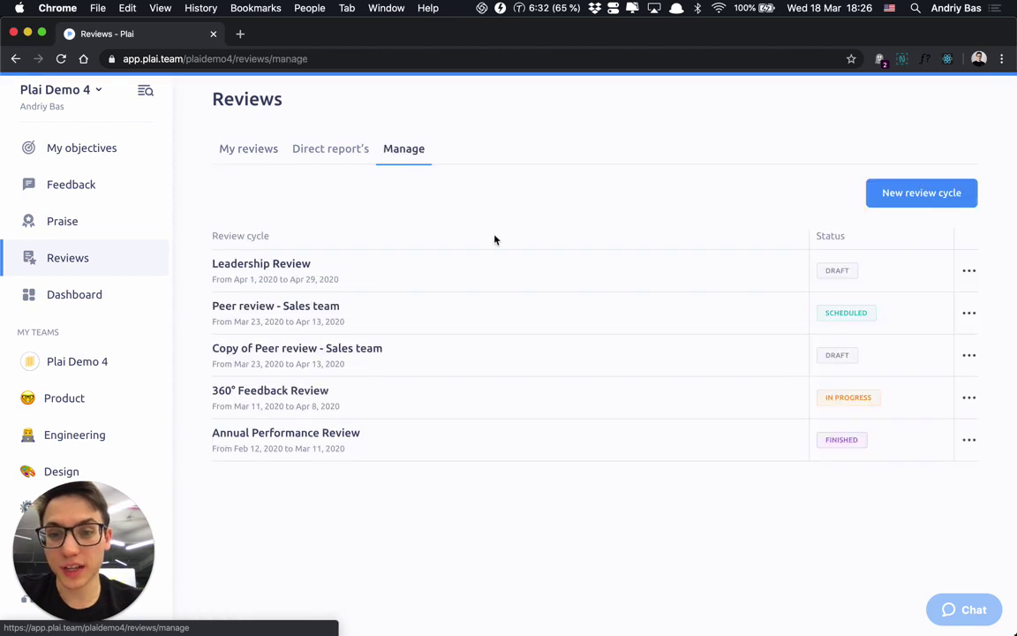
left_click(268, 398)
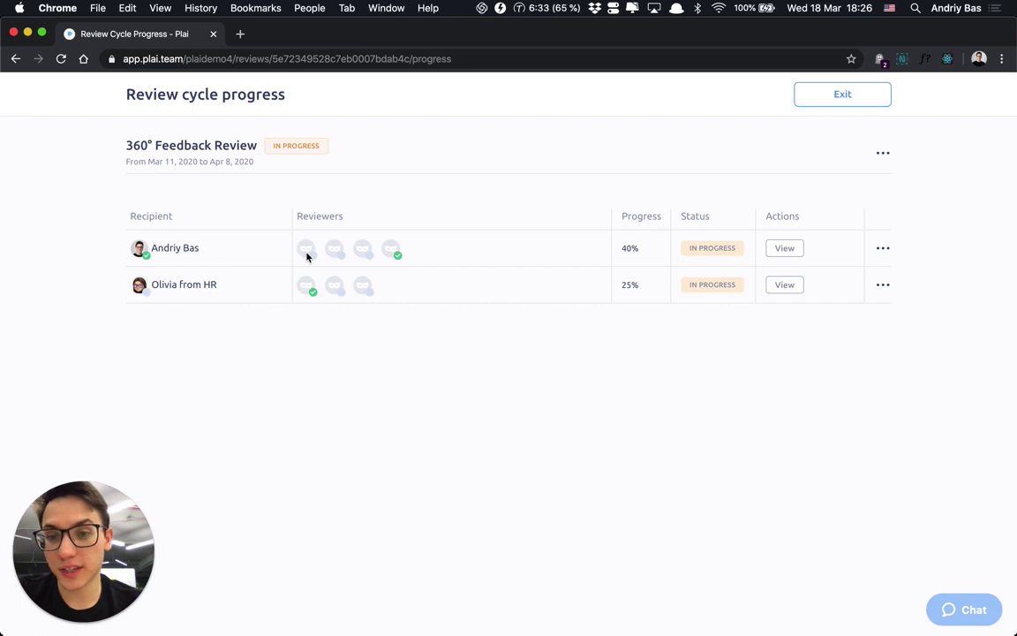
Calibrate one reviewer's response for the first recipient: question 3 to 4, question 4 to 3, and save.
left_click(392, 254)
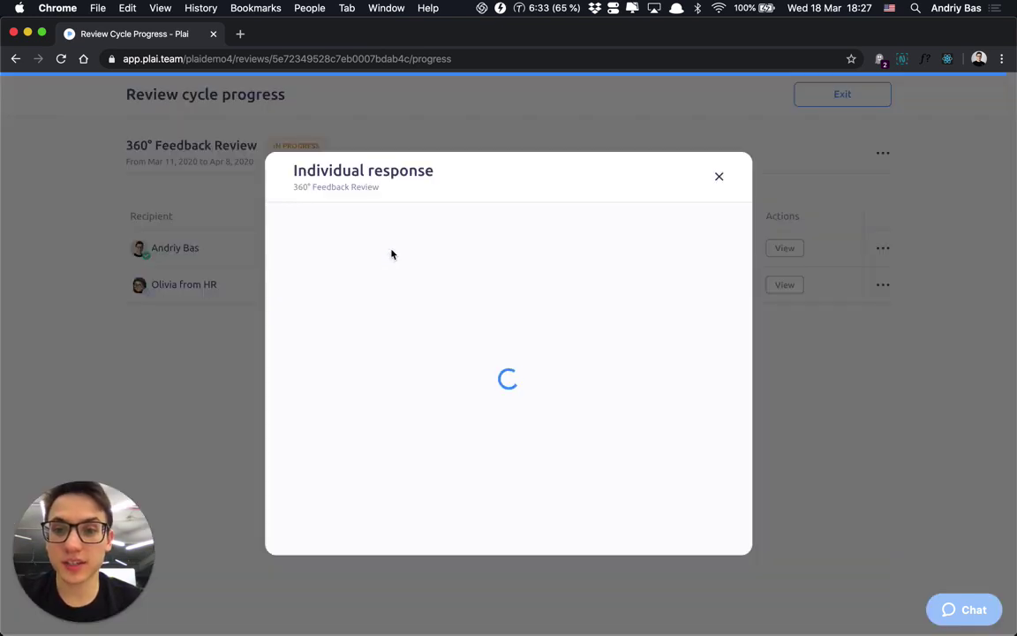
scroll(472, 328, "down", 10)
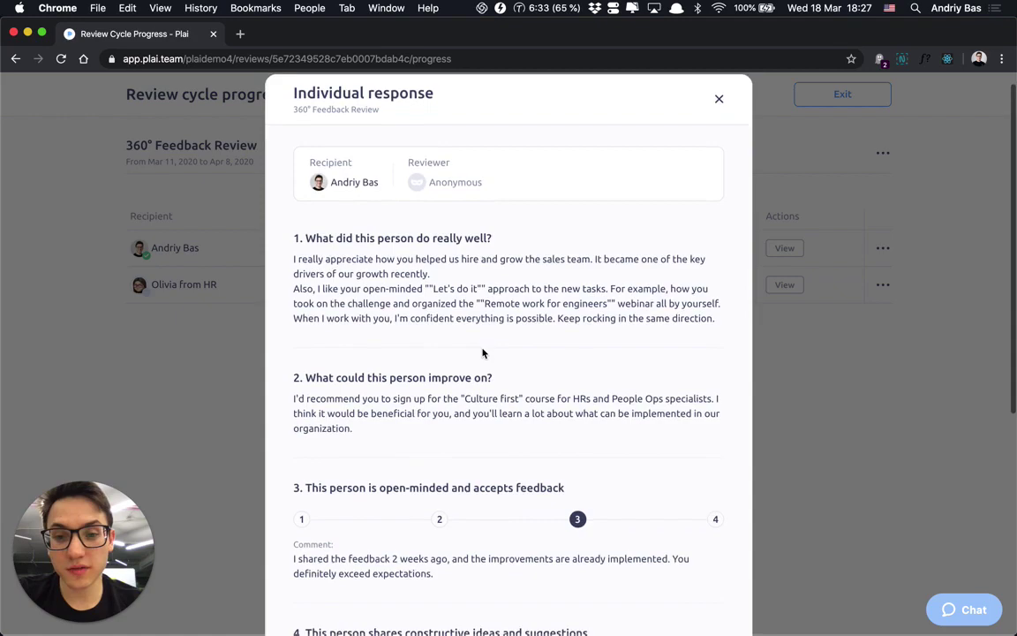
left_click(644, 579)
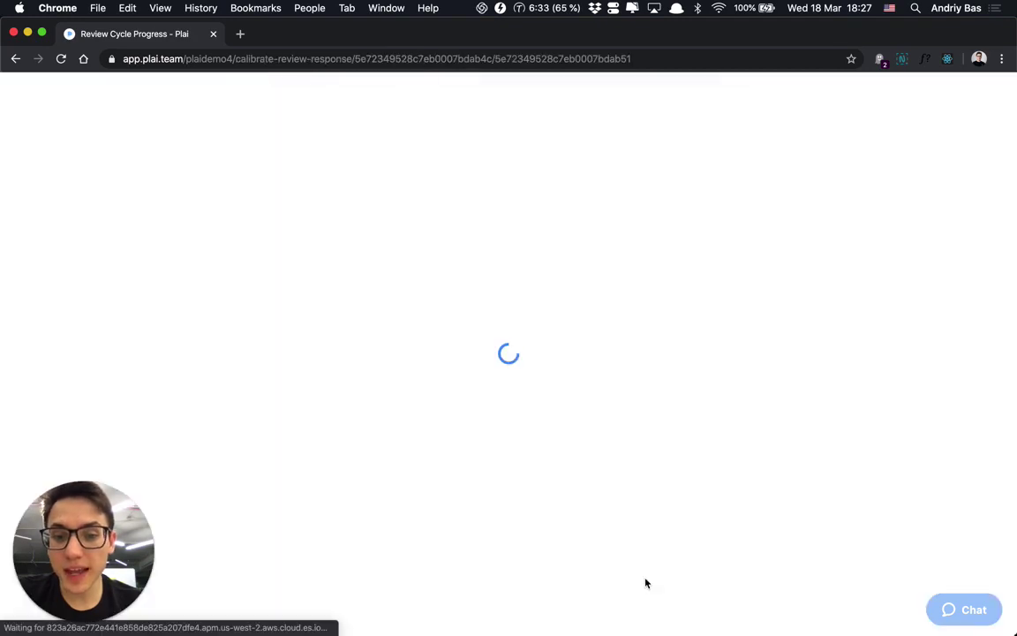
scroll(872, 410, "down", 5)
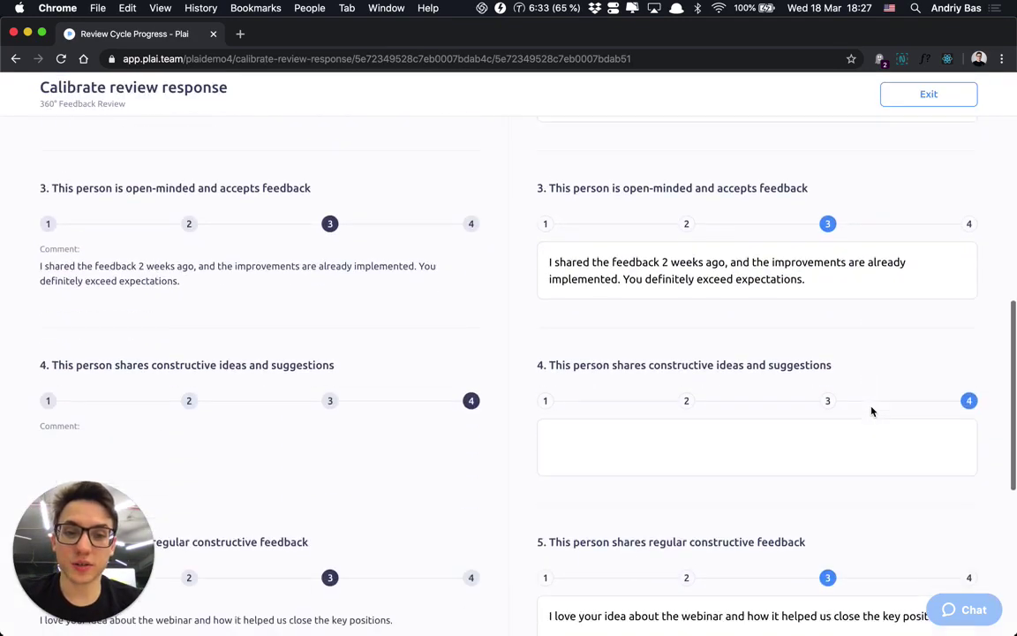
left_click(969, 181)
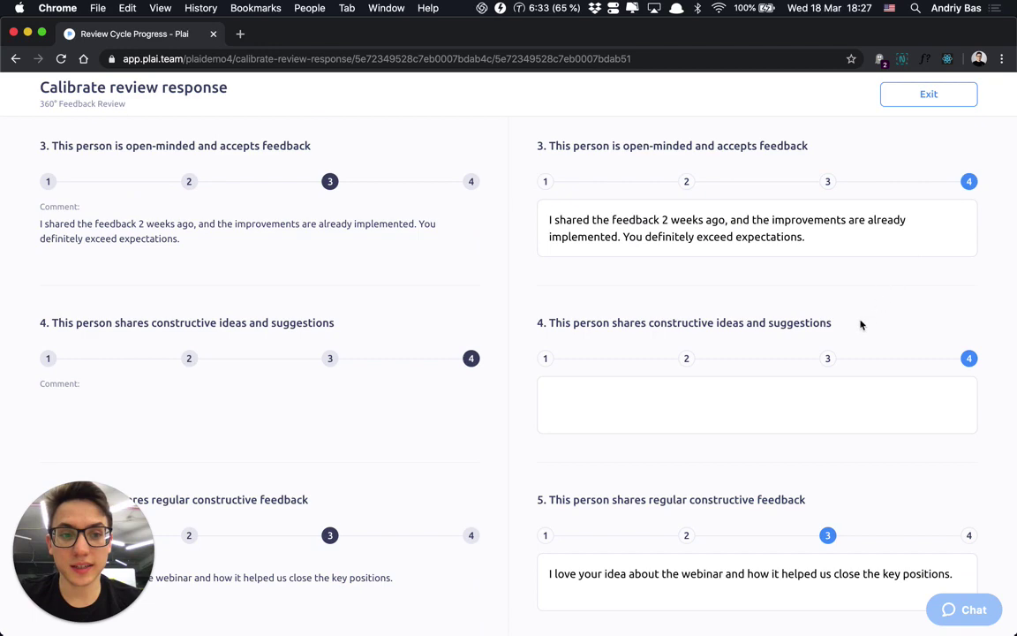
left_click(827, 357)
scroll(883, 380, "down", 1)
scroll(819, 260, "down", 10)
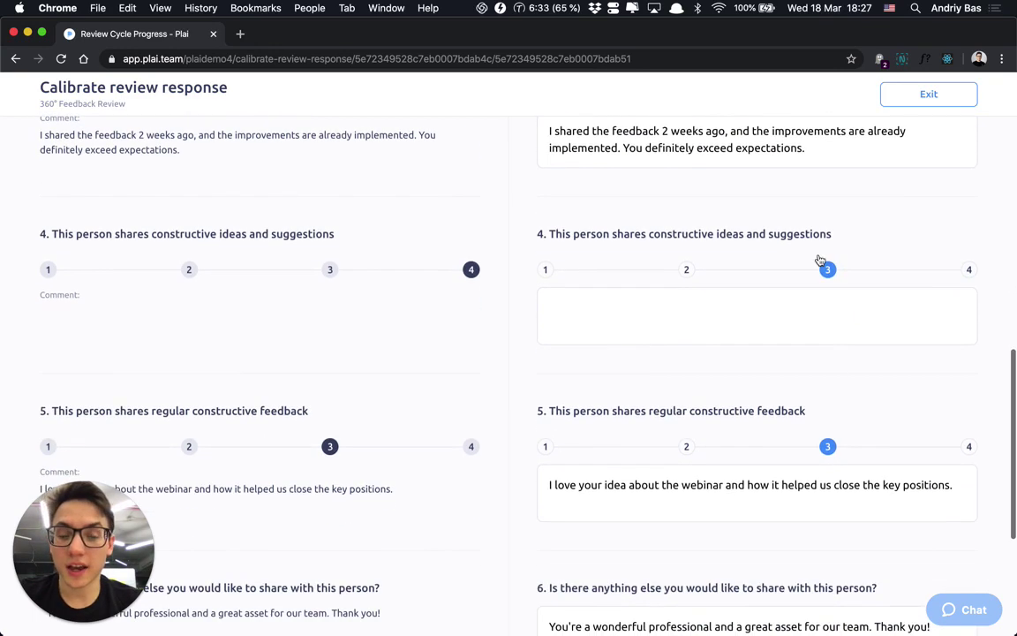
left_click(921, 543)
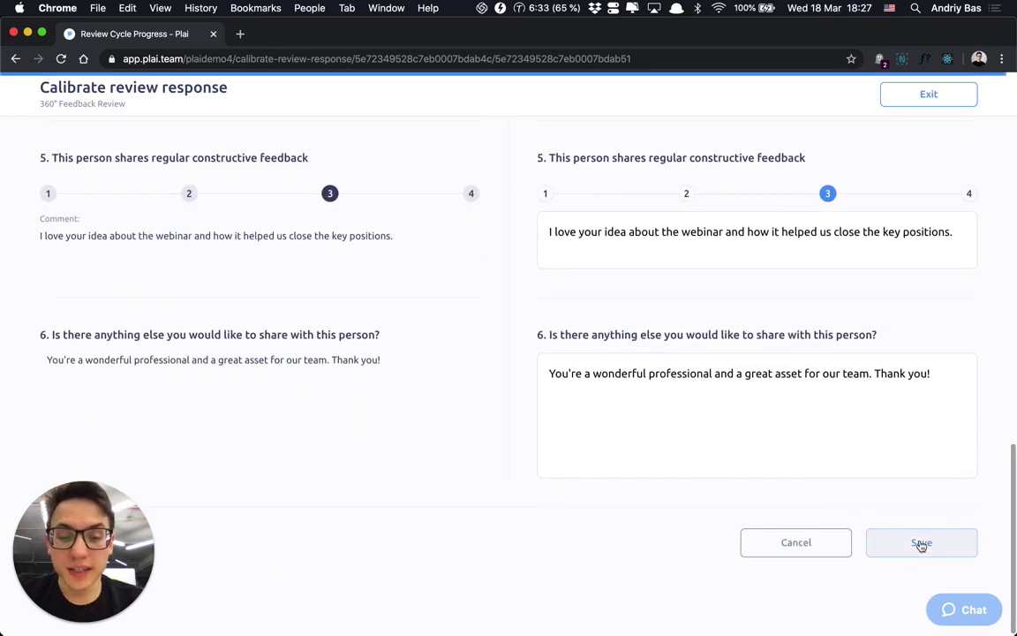
left_click(929, 104)
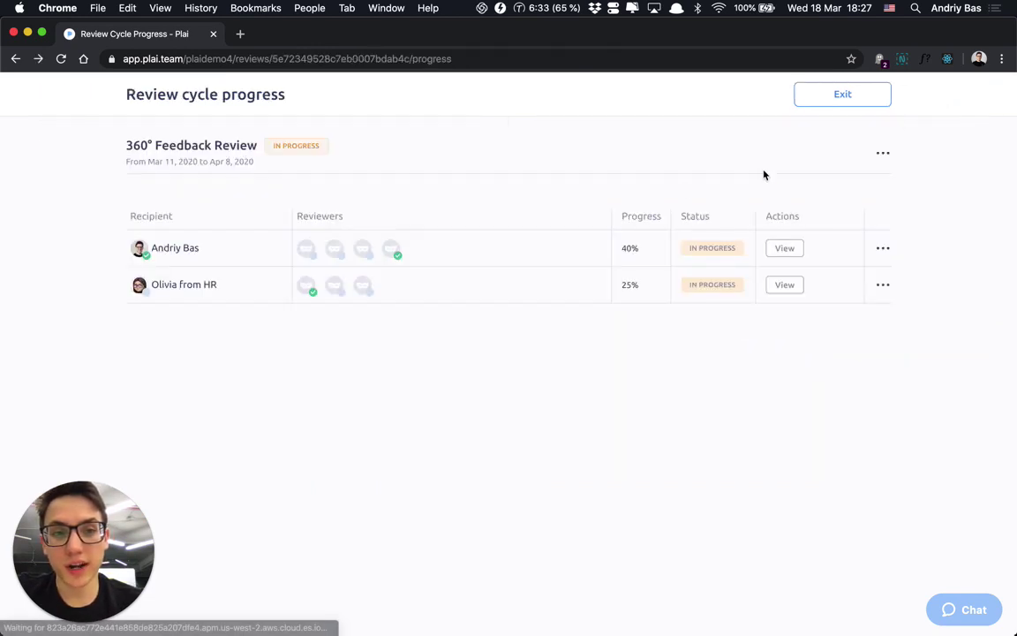
Look over the first recipient's combined results, then bring up that row's reminder and sharing menu.
left_click(785, 250)
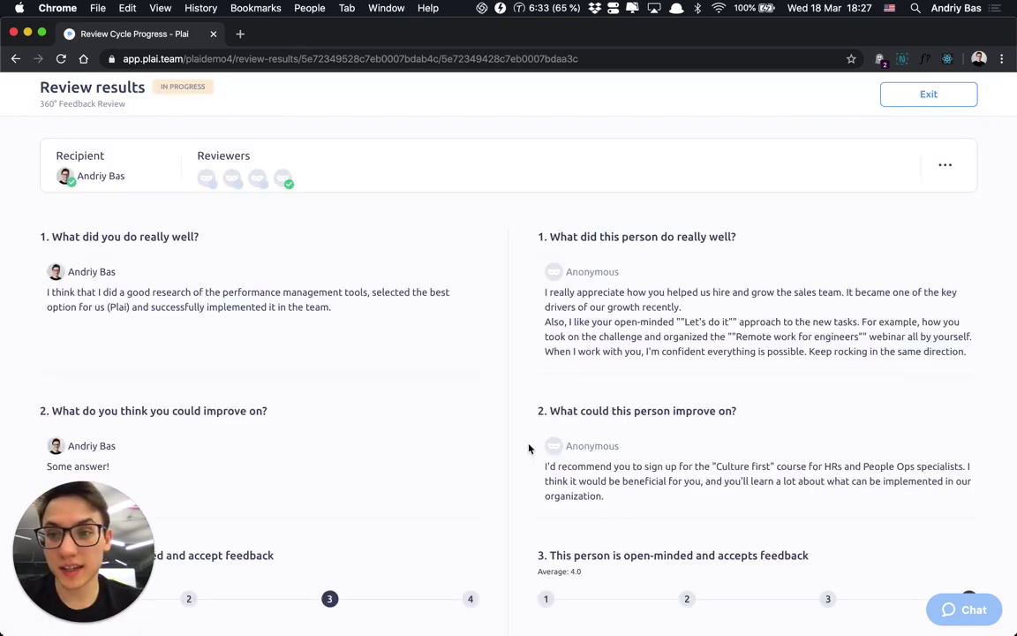
scroll(533, 453, "down", 10)
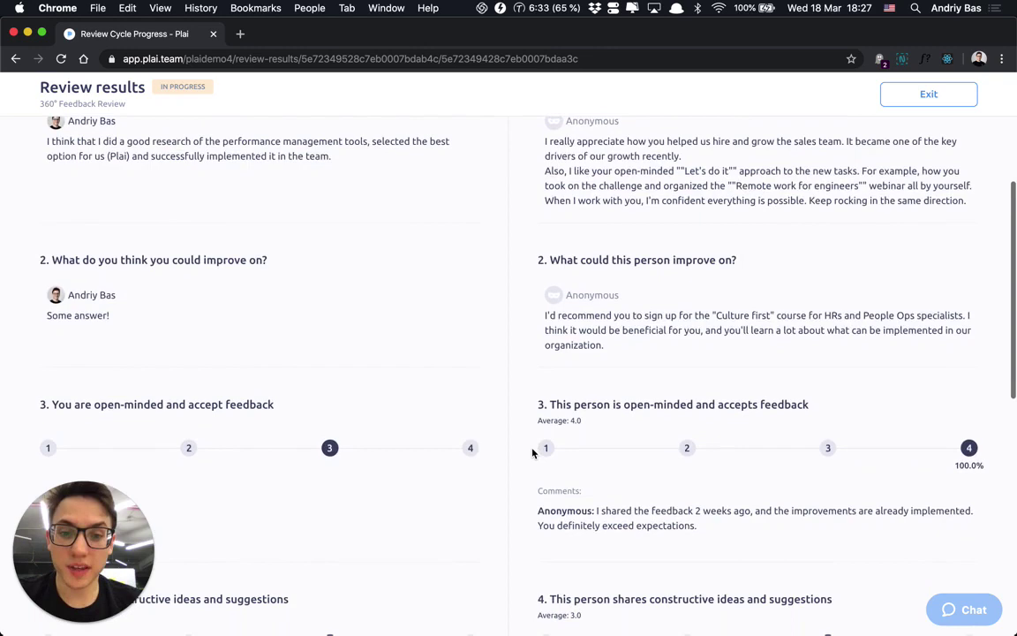
scroll(870, 225, "up", 10)
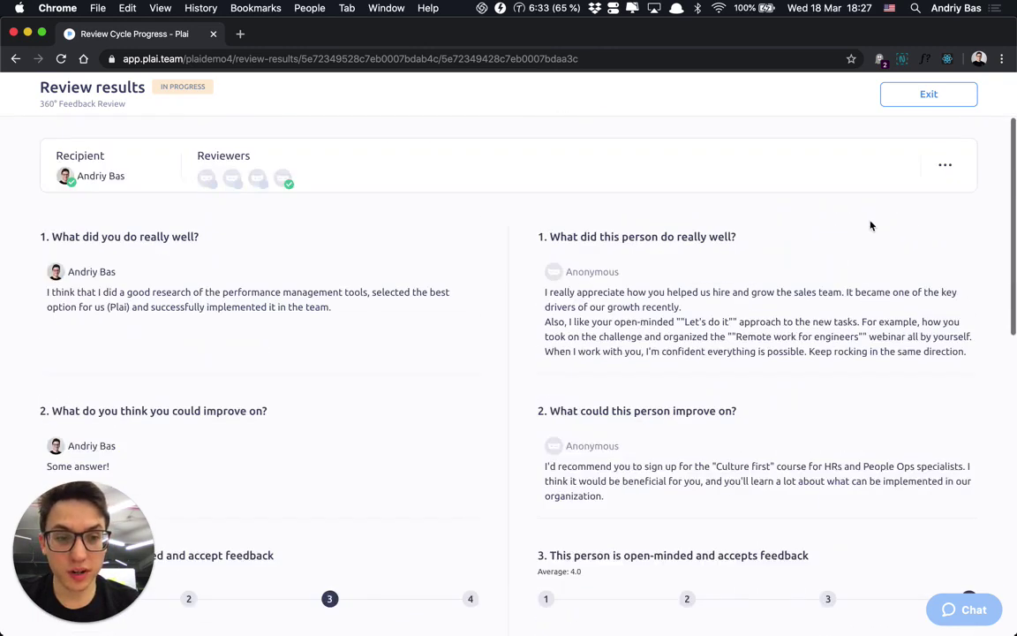
left_click(936, 103)
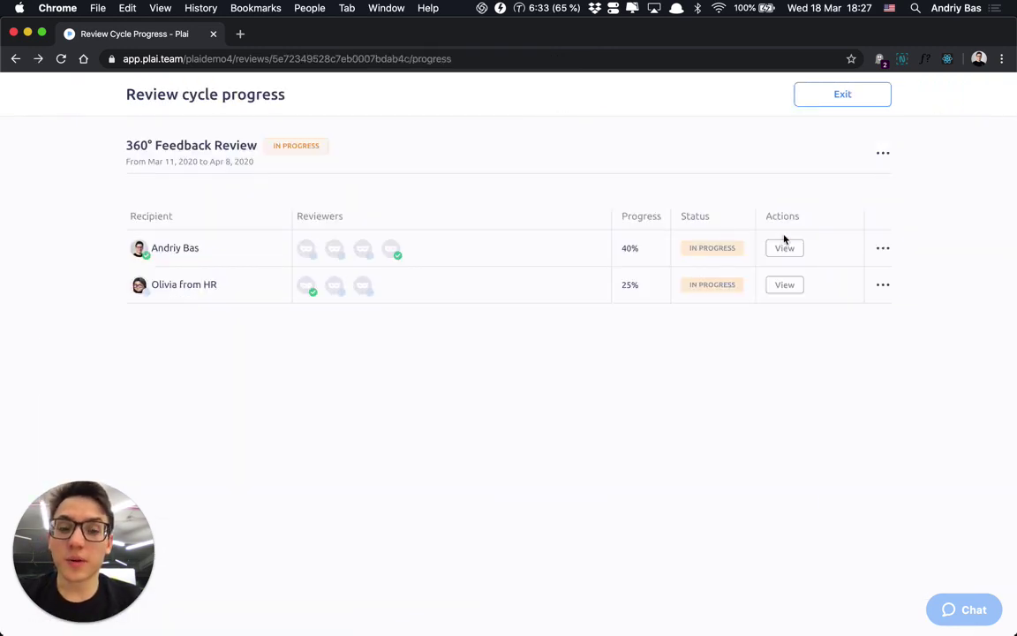
left_click(883, 249)
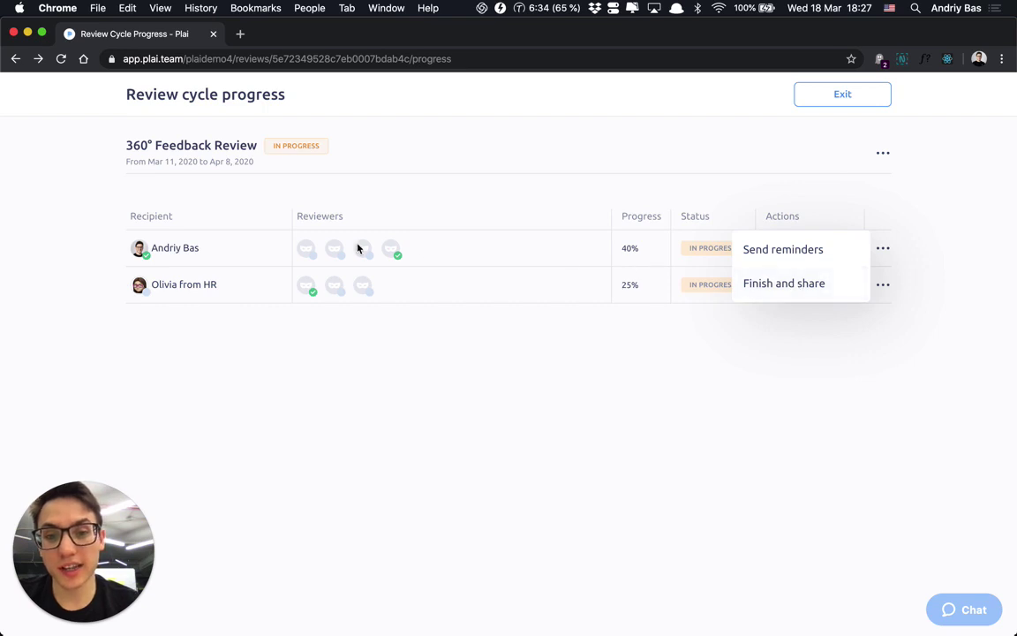
left_click_drag(193, 252, 291, 401)
left_click(291, 402)
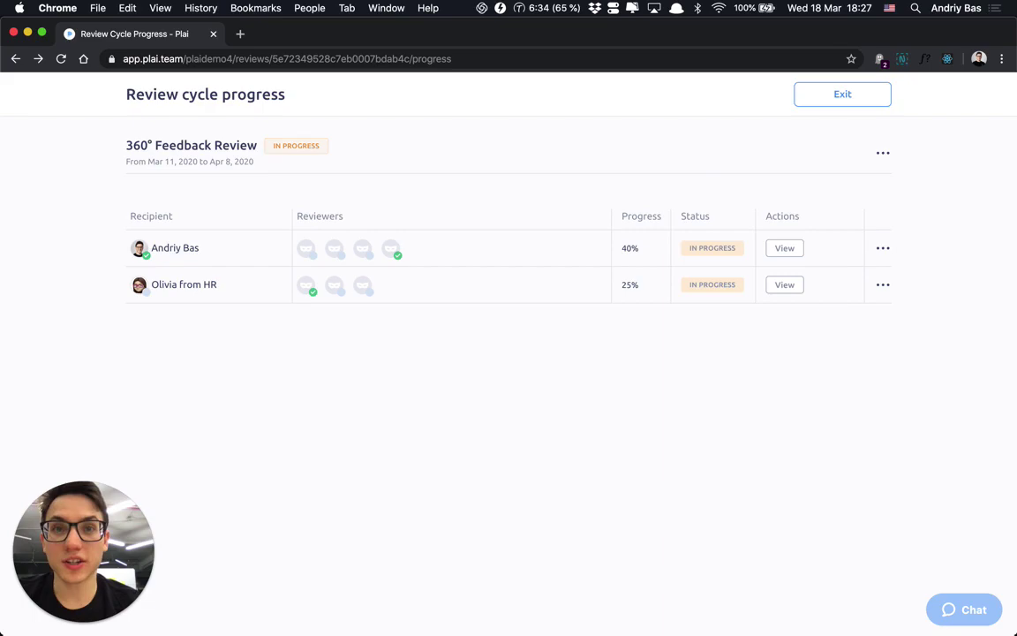
key("ctrl+Up")
key("ctrl+Up")
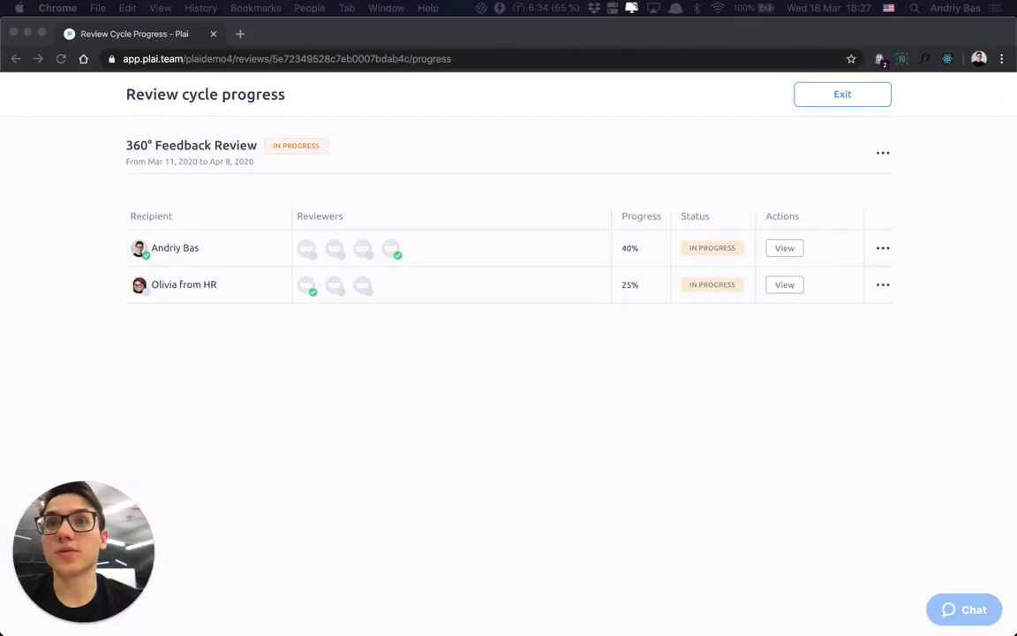
key("ctrl+Up")
key("ctrl+Up")
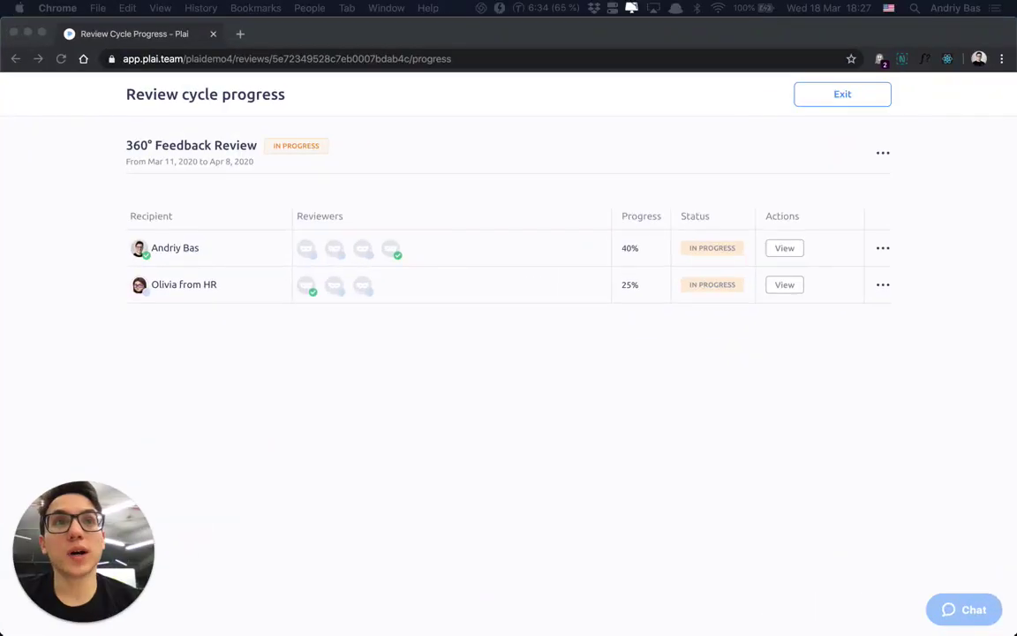
key("super+Tab")
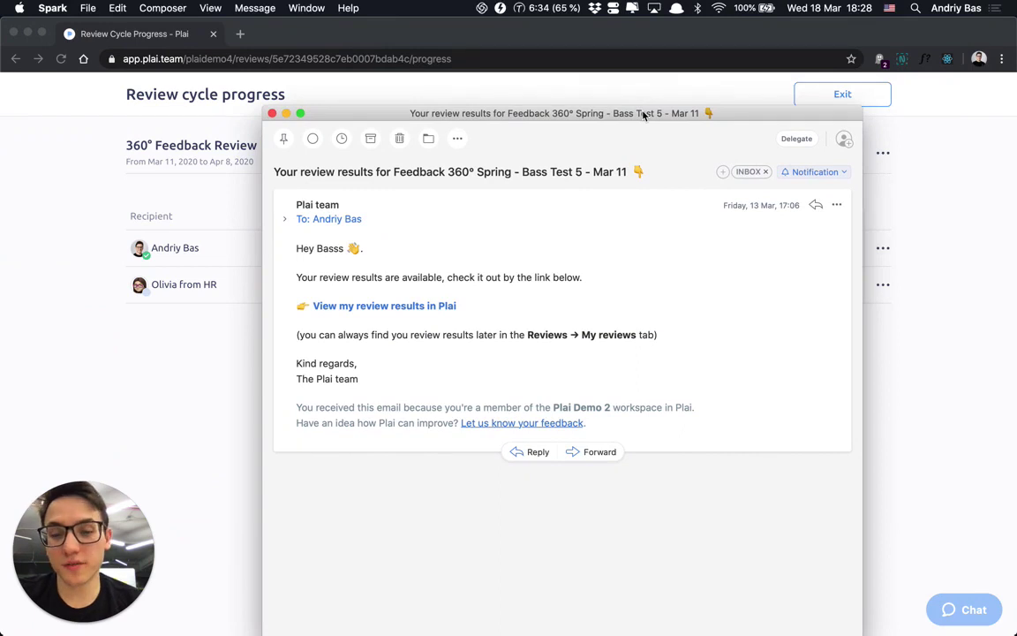
key("super+w")
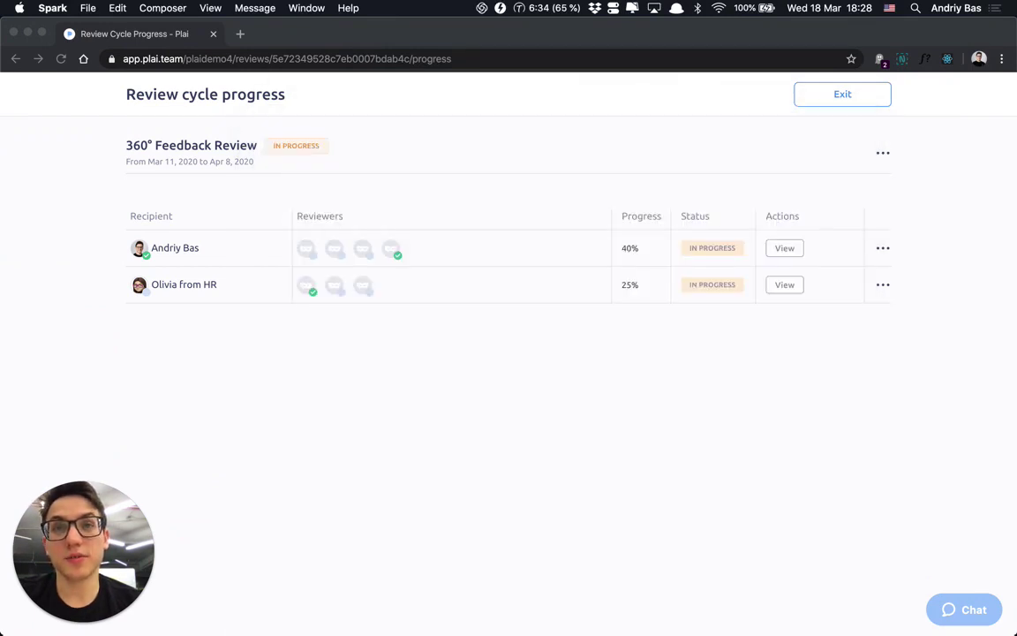
Send email reminders to the first recipient's reviewers, check the sent email, and return to the cycles list.
left_click(881, 227)
left_click(883, 250)
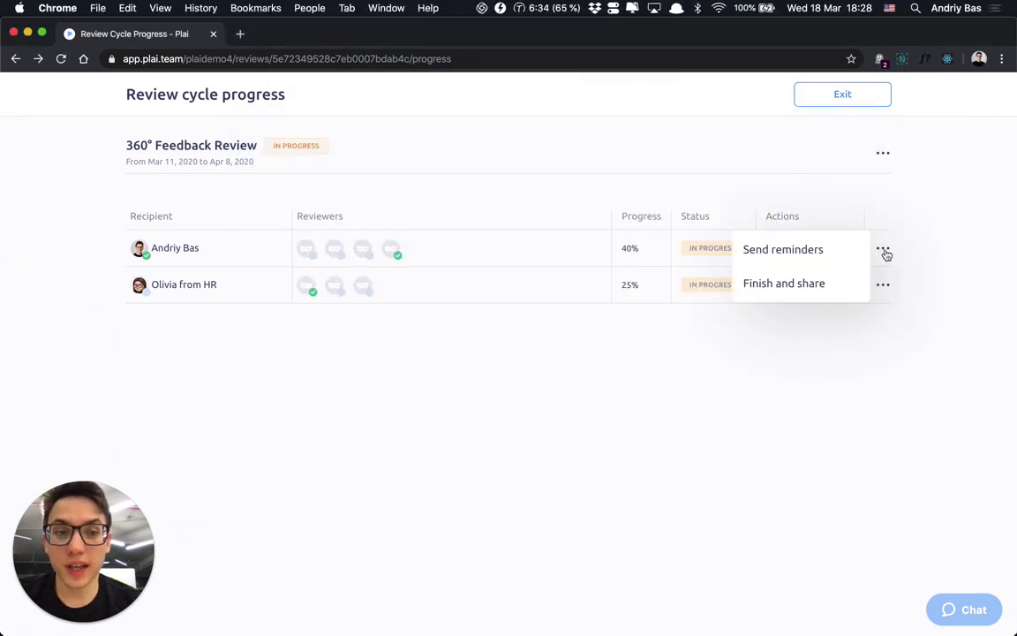
left_click(783, 250)
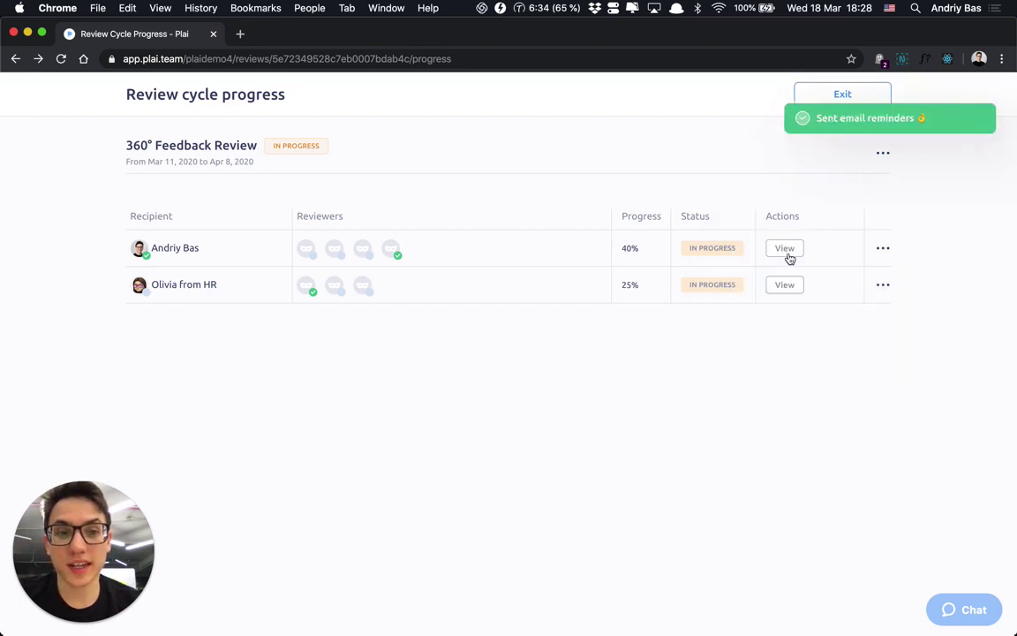
key("ctrl+super+Escape")
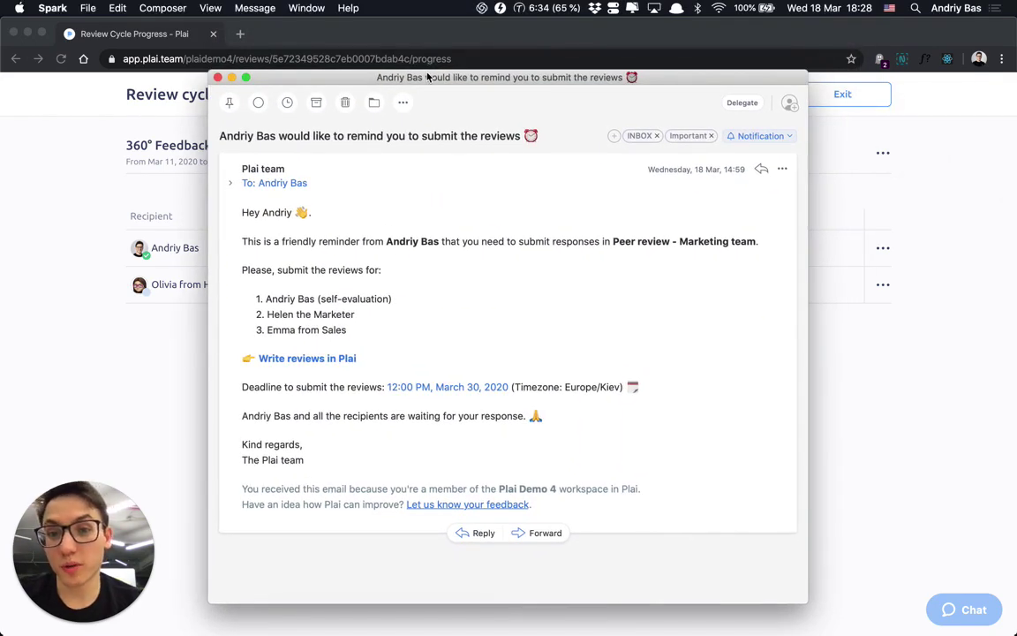
key("super+w")
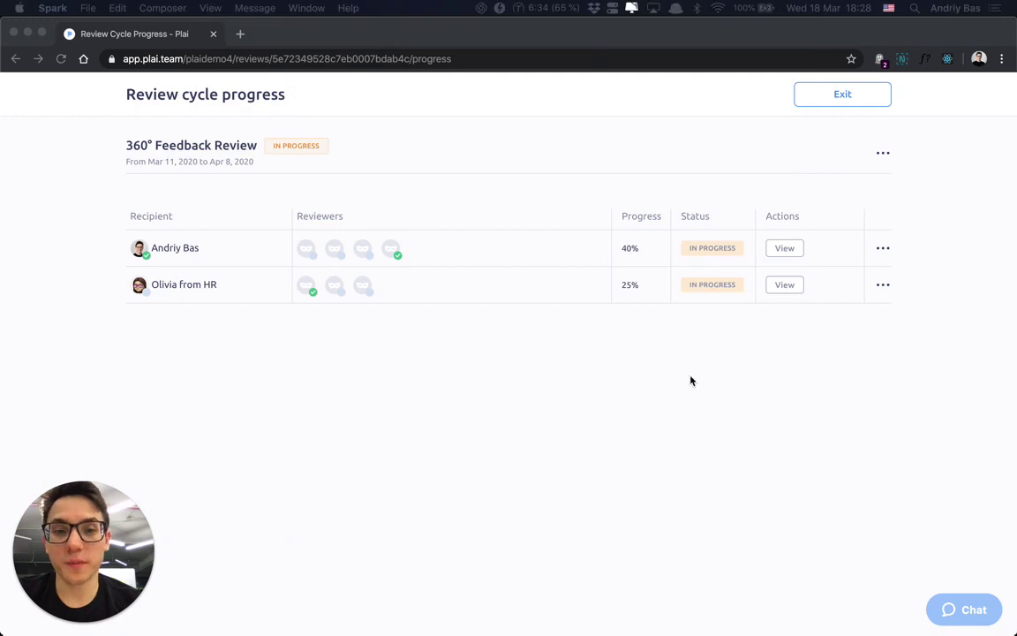
left_click(825, 103)
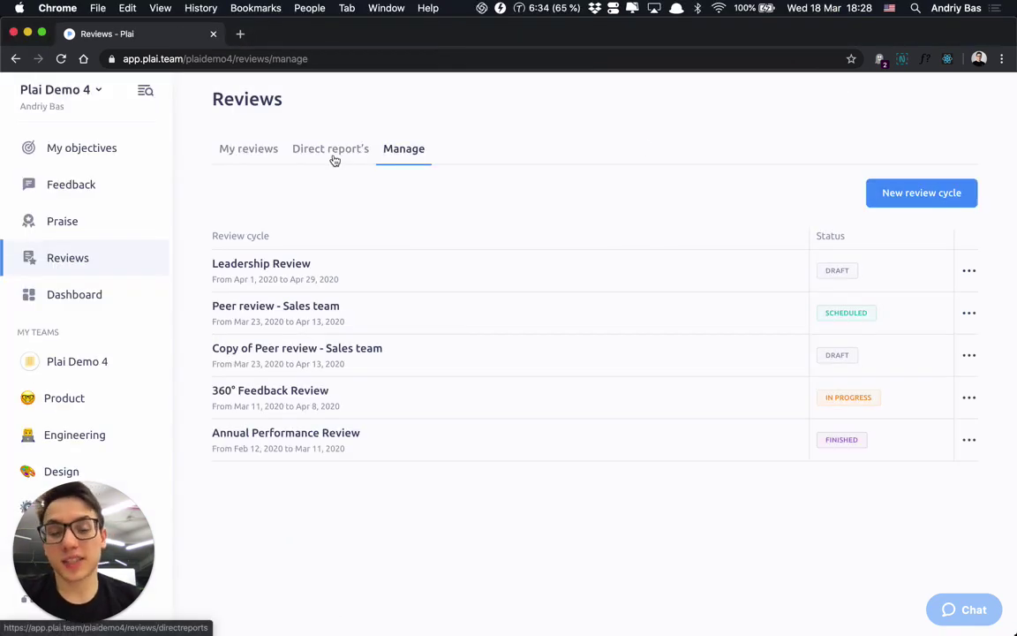
Open your Annual Performance Review results from My reviews and scroll through all the answers.
left_click(253, 152)
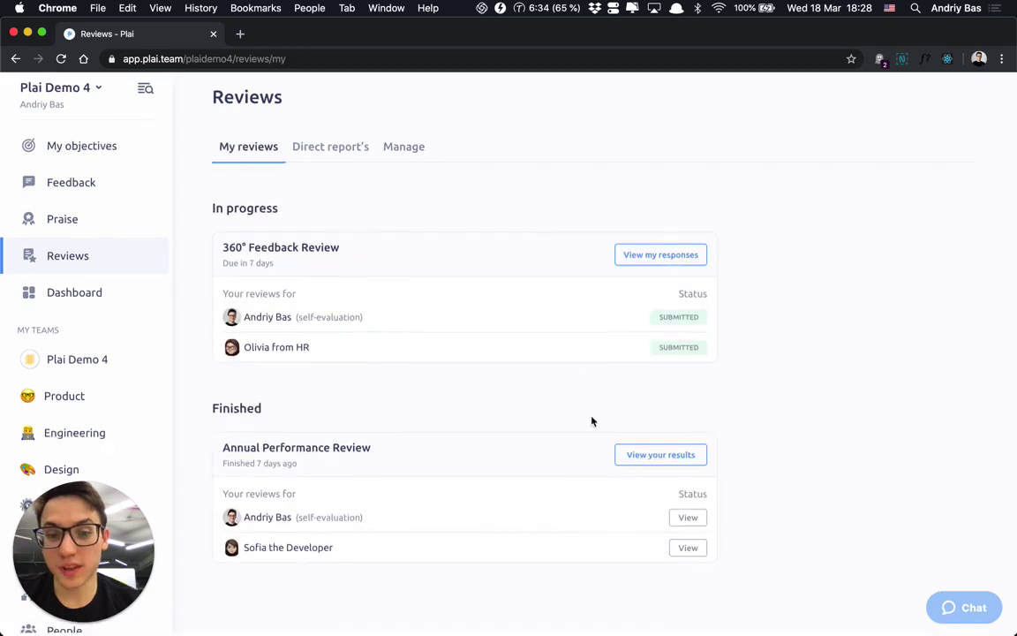
left_click(664, 457)
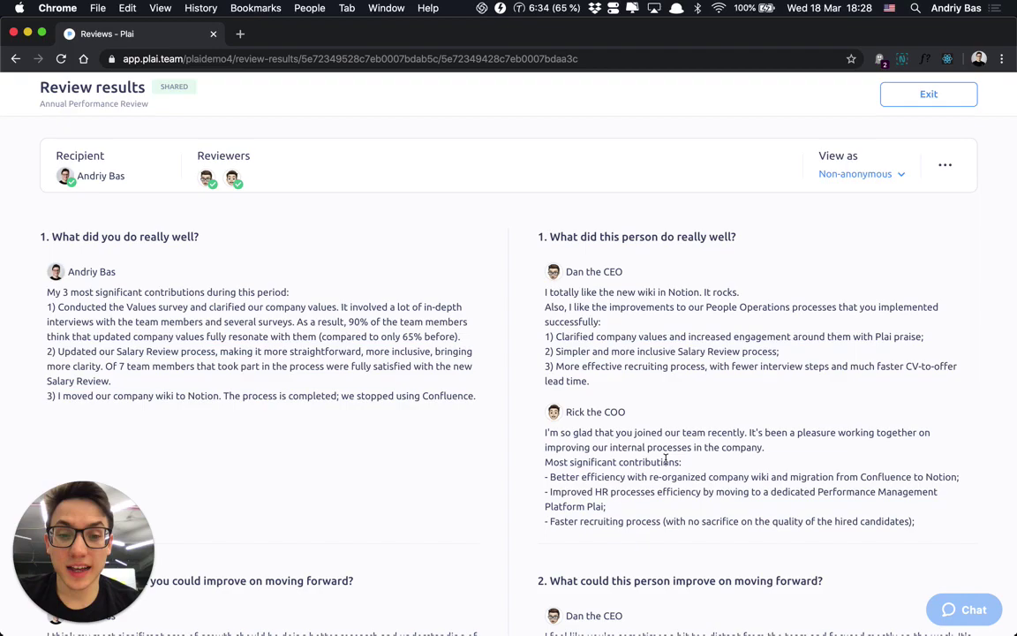
scroll(526, 485, "down", 2)
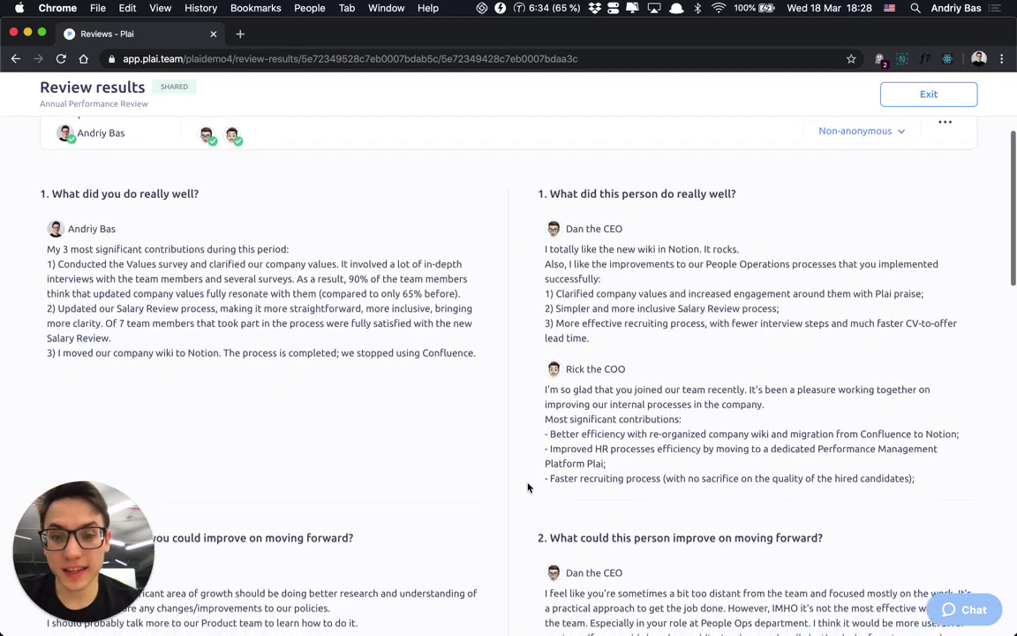
scroll(528, 486, "down", 10)
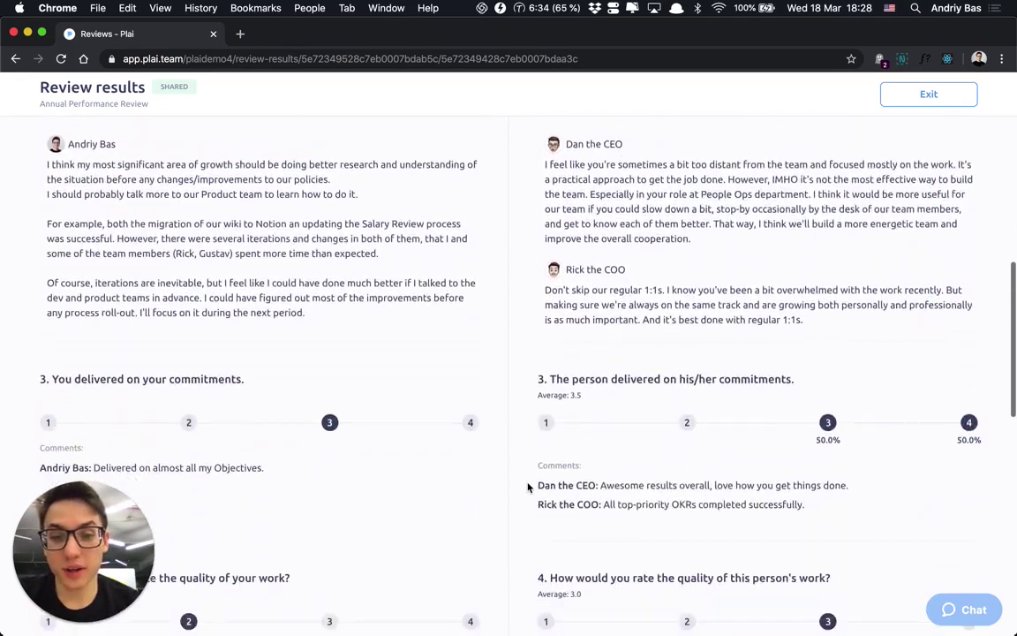
scroll(528, 486, "down", 2)
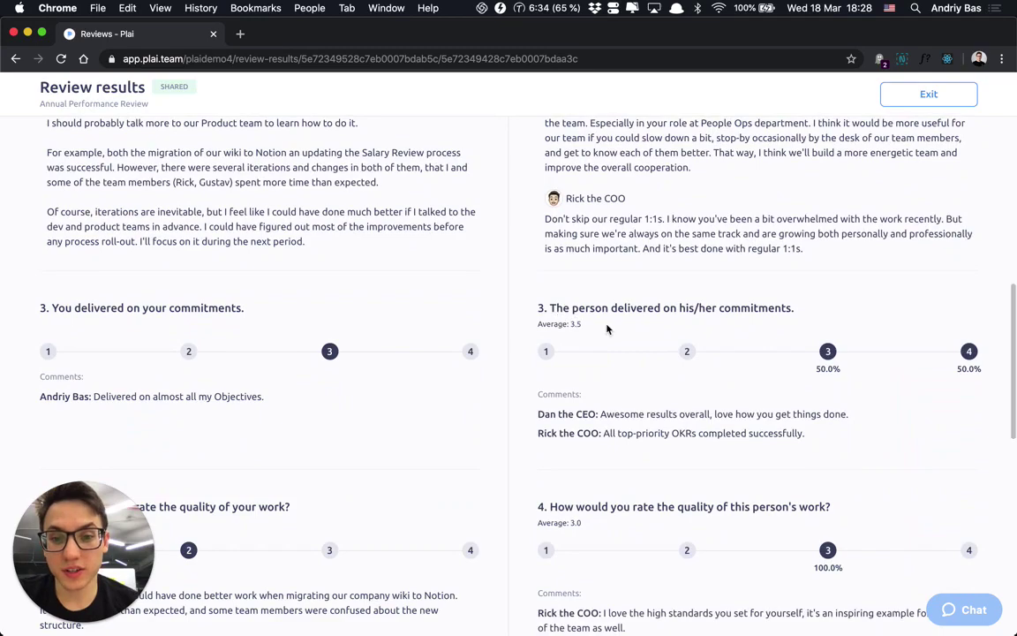
scroll(821, 362, "down", 8)
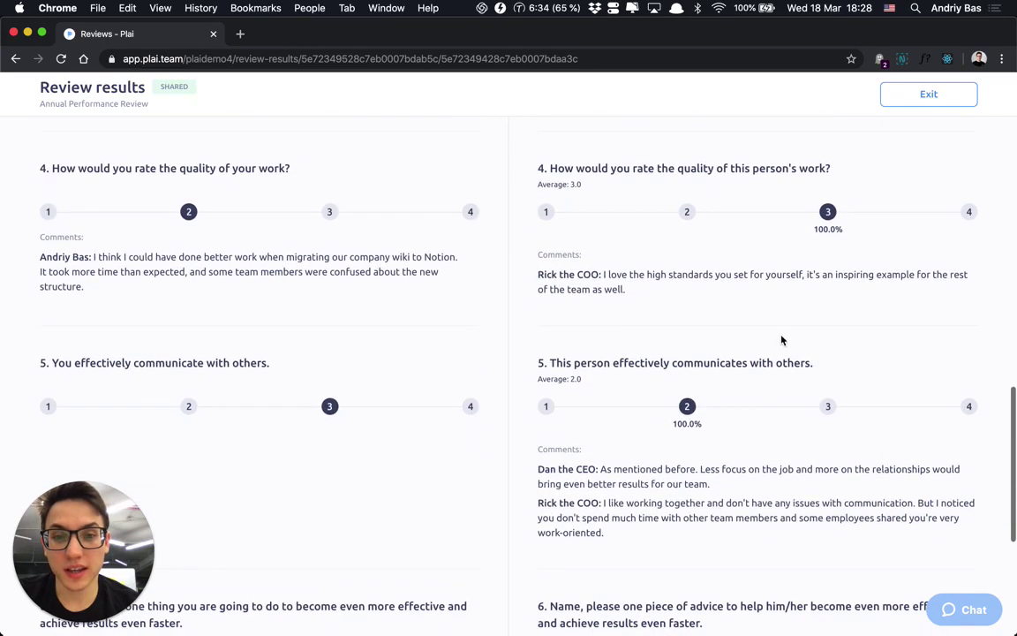
scroll(748, 311, "down", 7)
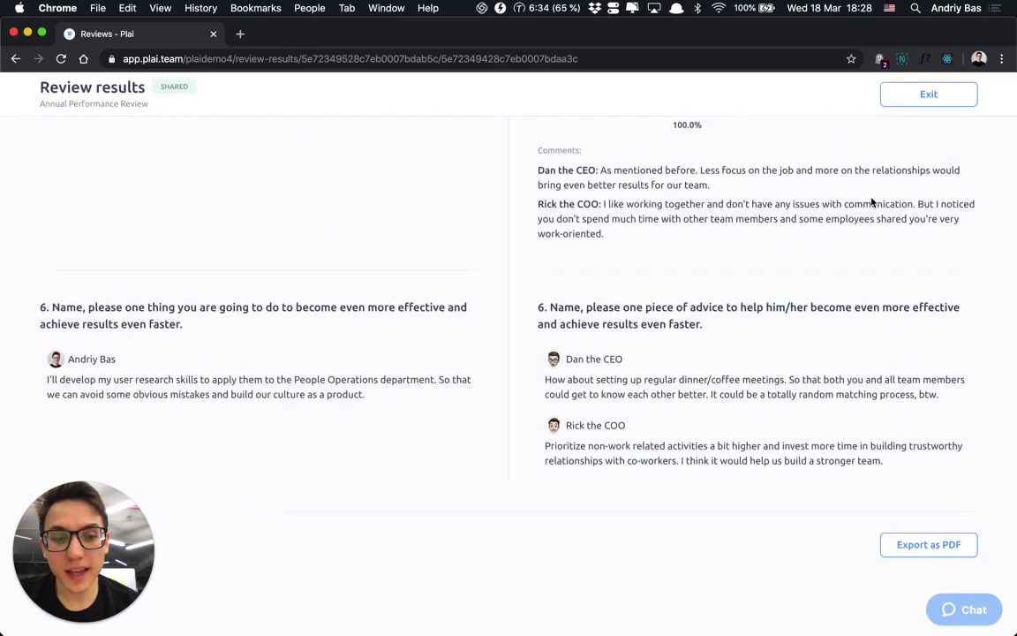
scroll(870, 203, "up", 20)
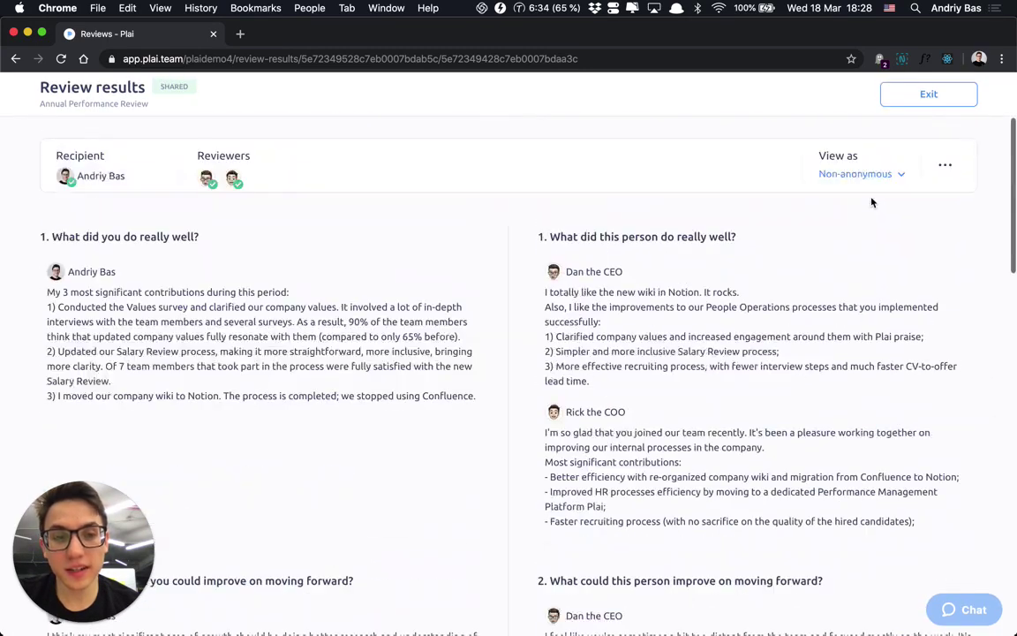
Export the Annual Performance Review results as a PDF under the default file name.
left_click(947, 169)
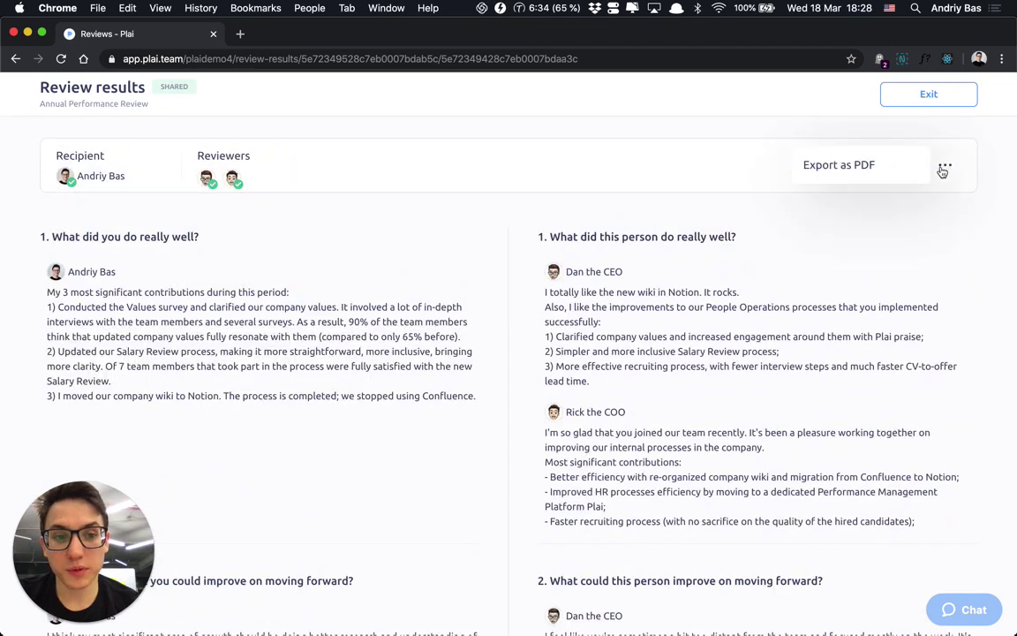
left_click(845, 168)
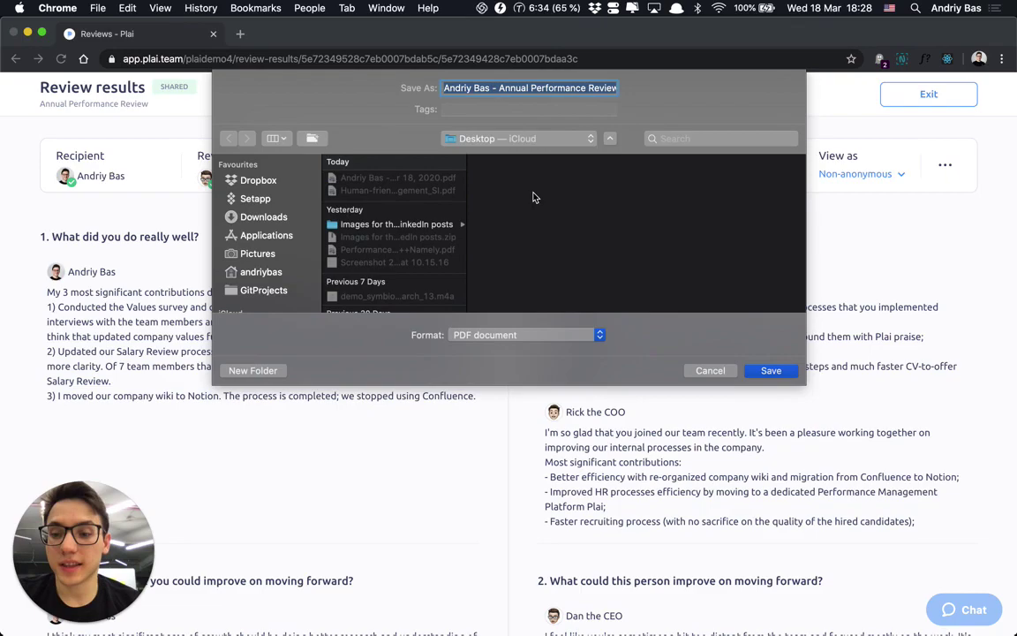
key("Return")
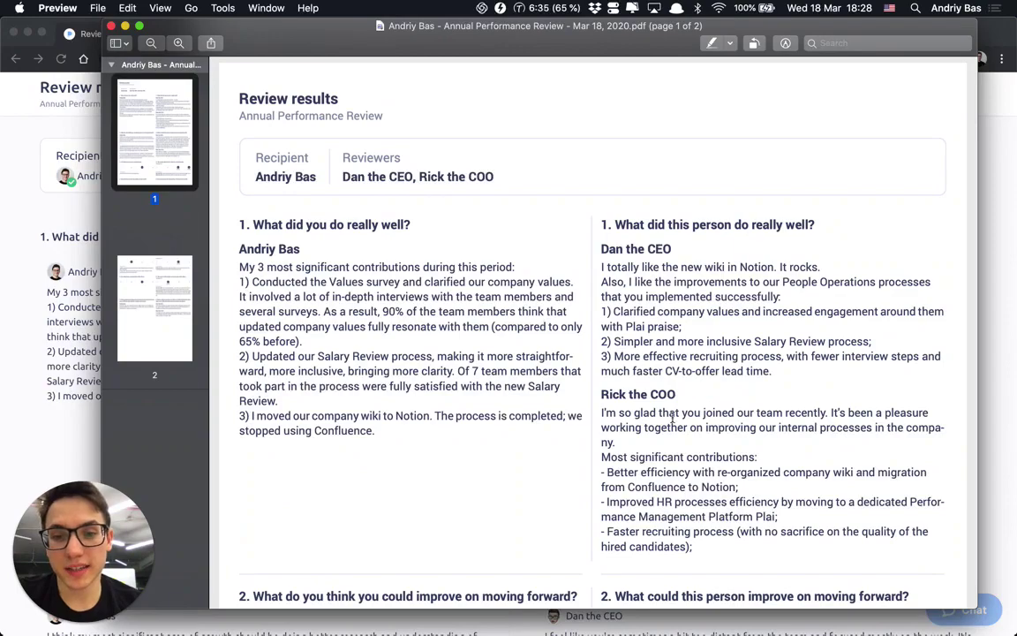
Scroll through the two-page PDF in Preview, quit Preview, and return to My reviews in Plai.
scroll(541, 383, "down", 10)
scroll(600, 426, "down", 10)
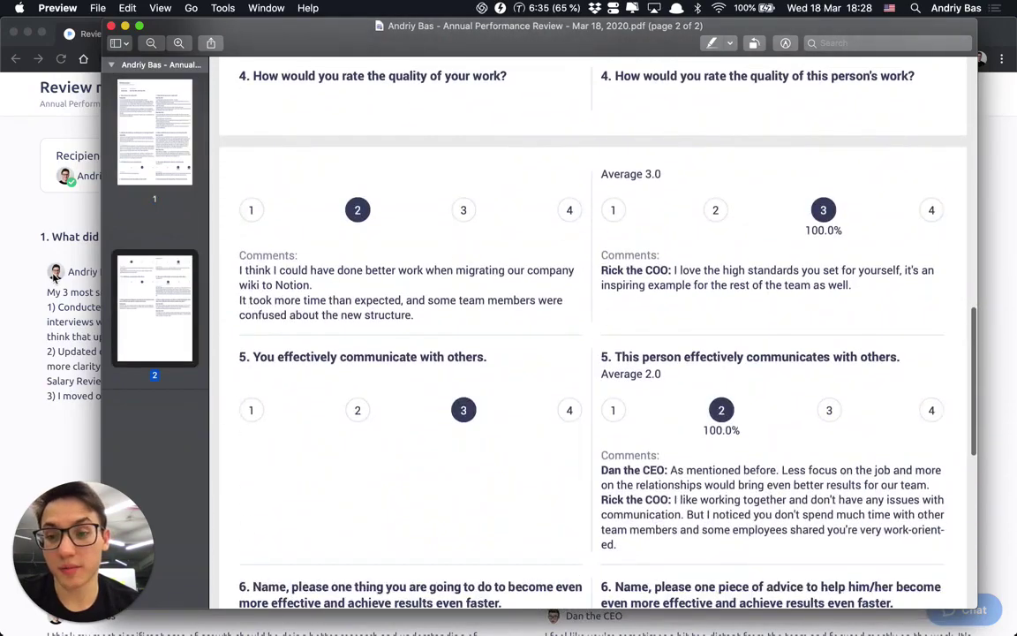
key("super+q")
left_click(914, 90)
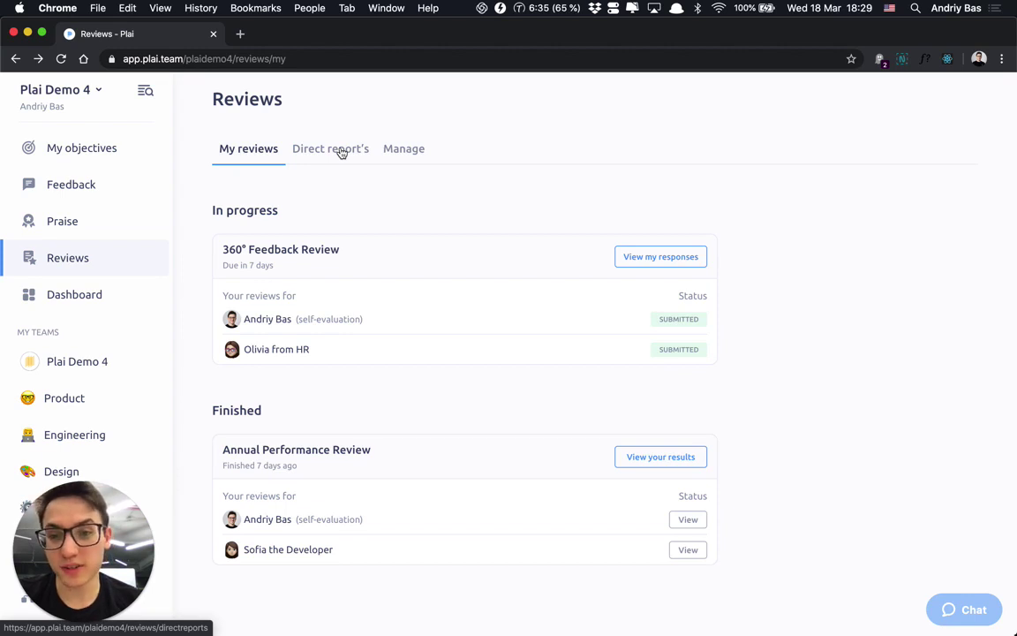
Switch to Direct reports, then Manage, to list all five review cycles with their statuses.
left_click(342, 151)
left_click(411, 152)
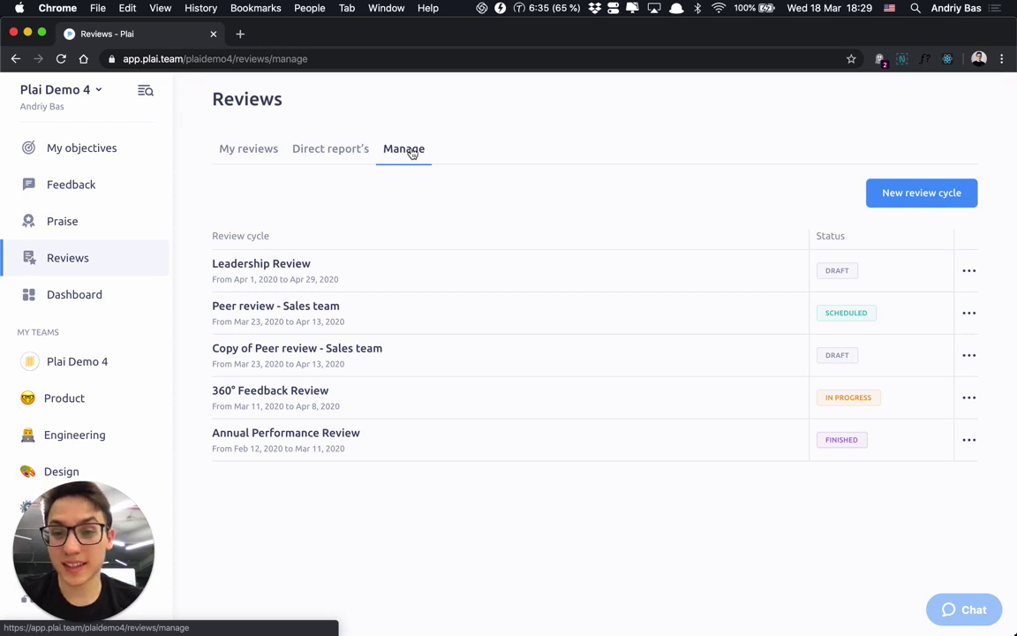
left_click(79, 607)
left_click(77, 619)
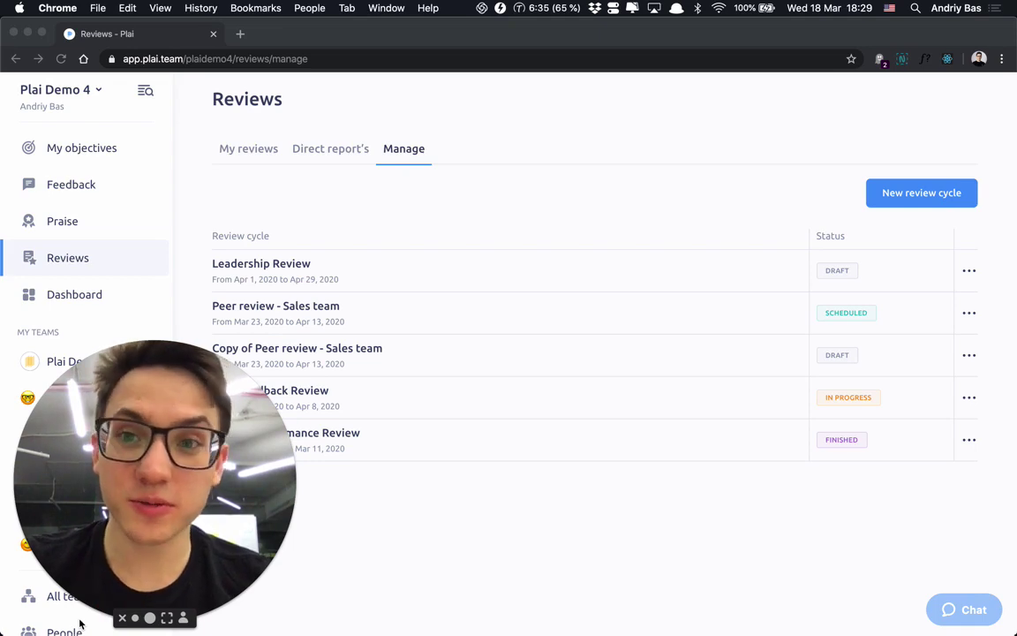
Load plai.team in a new browser tab, then return to the Reviews tab and open live support chat.
left_click(240, 34)
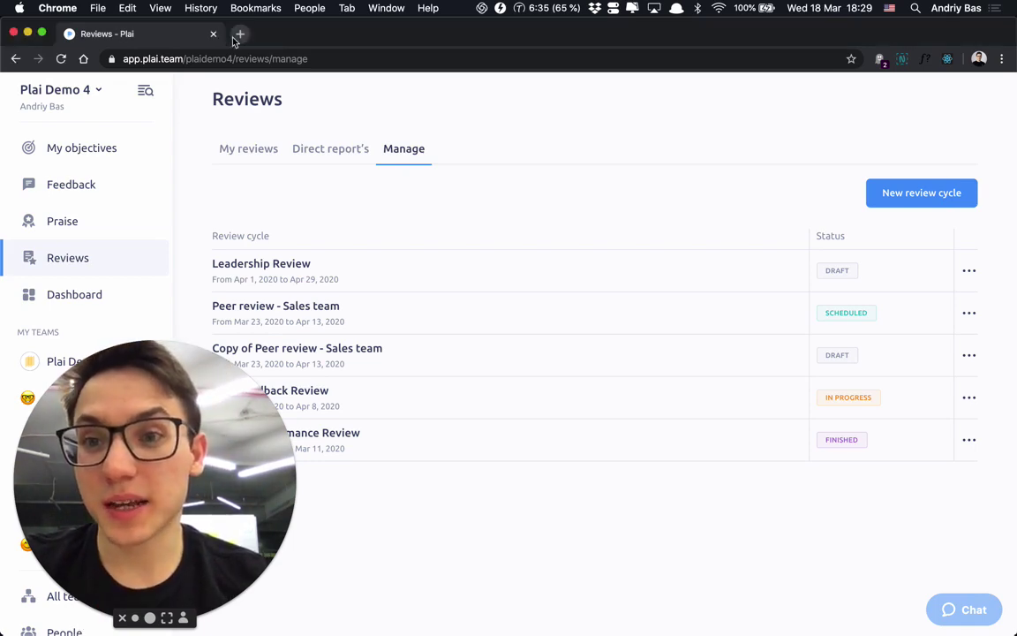
type("plai")
key("Return")
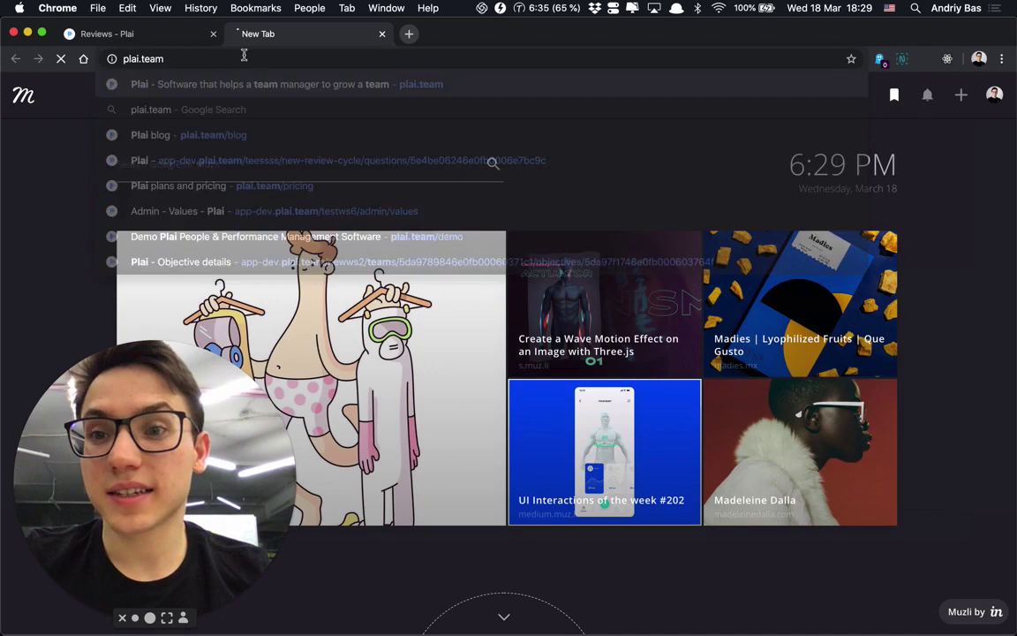
left_click(201, 34)
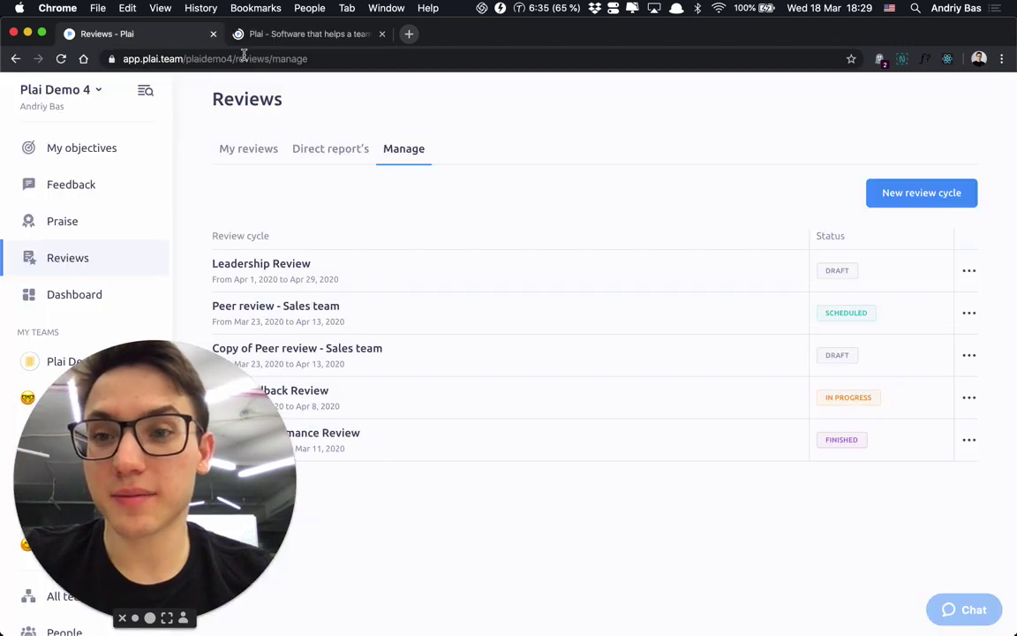
left_click(941, 621)
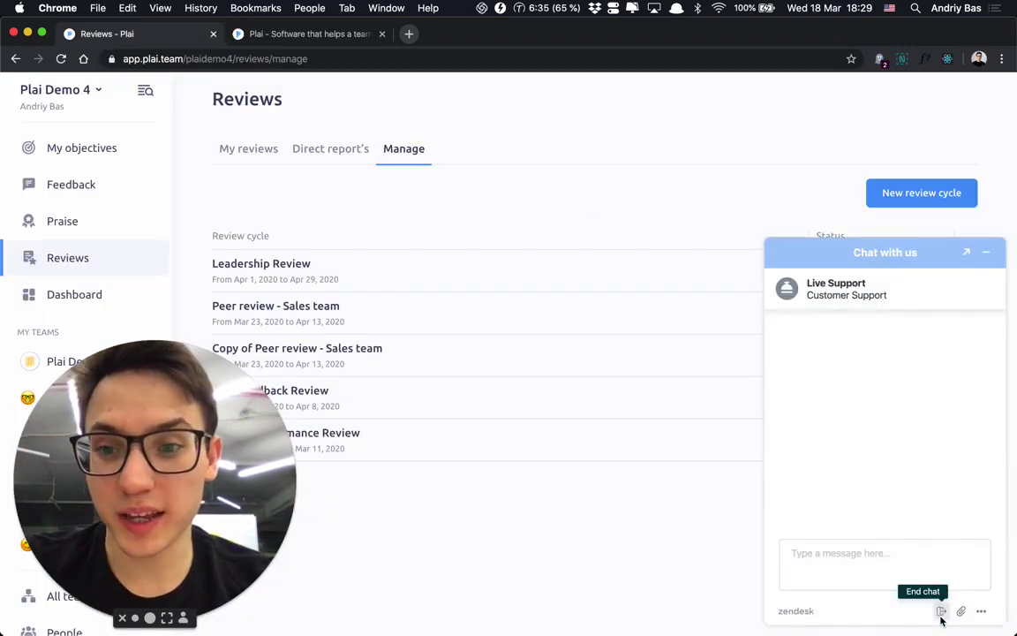